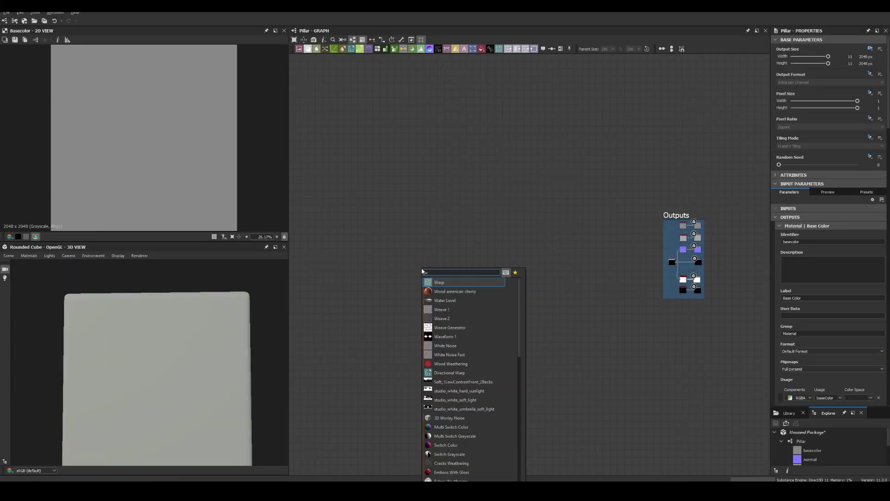
# Step: Add a Waveform 1 node as the first node of the Pillar graph
pyautogui.press('Return')
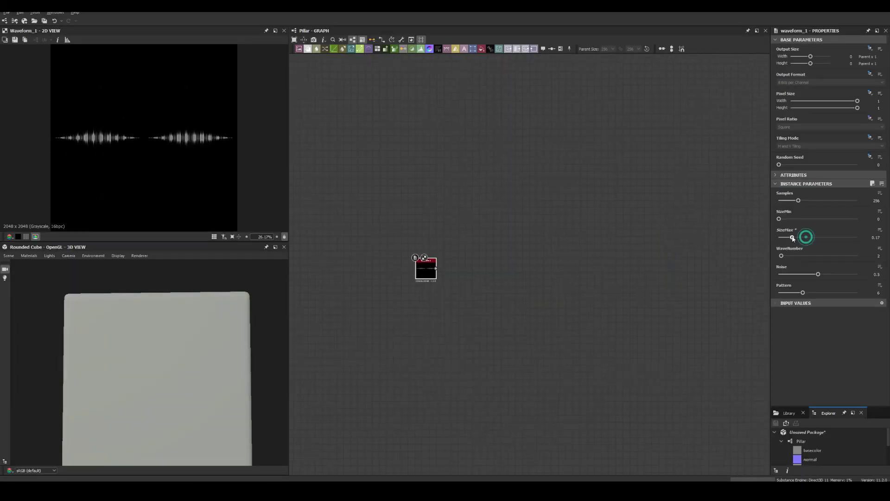
# Step: Lower Waveform SizeMax to 0.17, add a Blend after Edge Detect, and test a Transformation 2D offset
pyautogui.moveTo(812, 237); pyautogui.dragTo(797, 238)
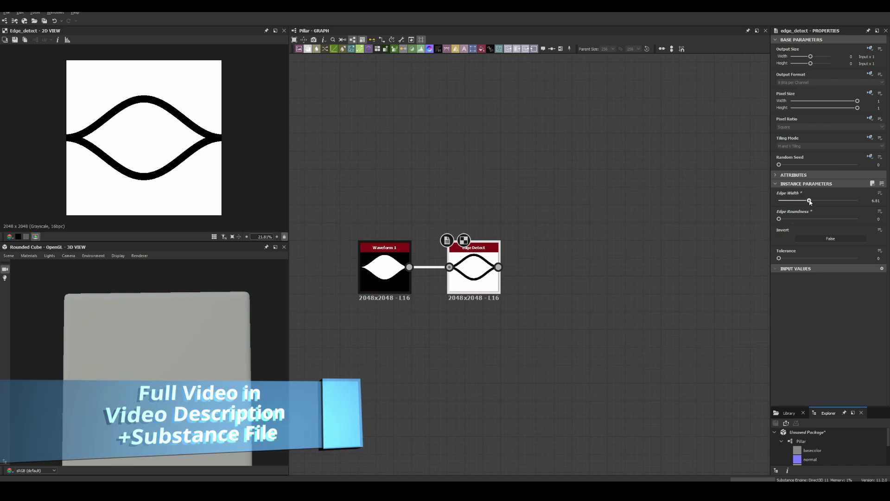
pyautogui.click(475, 281)
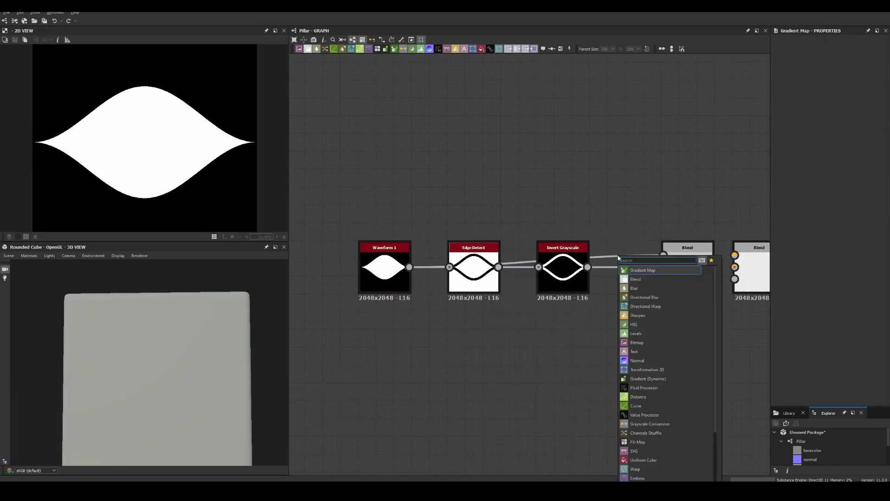
pyautogui.click(563, 185)
pyautogui.moveTo(153, 149); pyautogui.dragTo(153, 142)
pyautogui.hotkey('ctrl', 'z')
# Step: Zoom around the graph and bring up node search for a gradient node
pyautogui.scroll(-2, 150, 137)
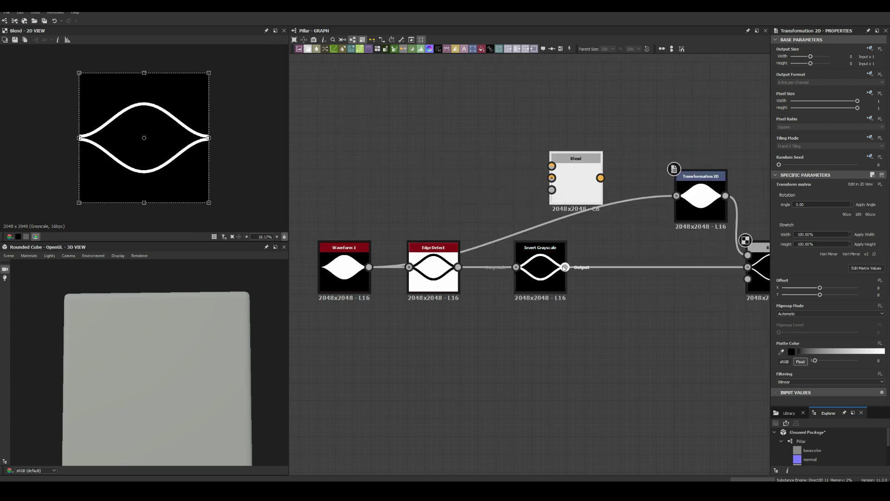
pyautogui.scroll(3, 200, 128)
pyautogui.scroll(-1, 336, 229)
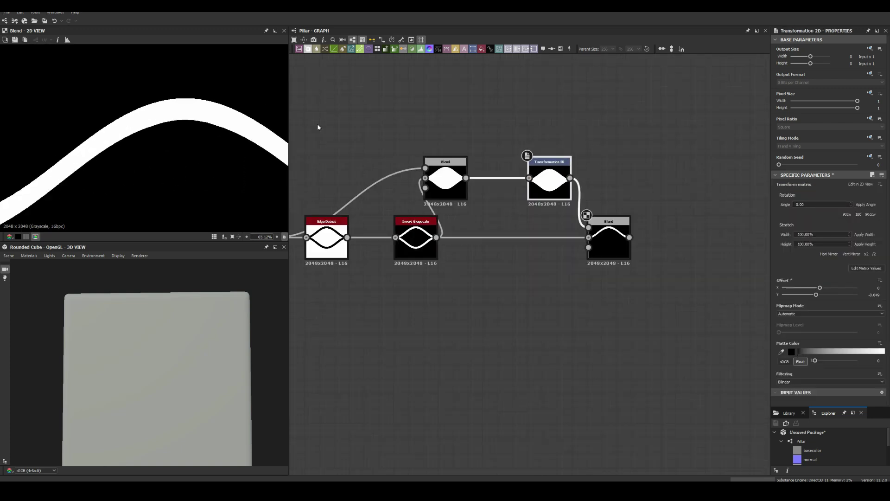
pyautogui.scroll(-1, 336, 229)
pyautogui.press('space')
# Step: Try a Gradient Linear 3, Curve and Blend setup, then delete those trial nodes
pyautogui.write('gr')
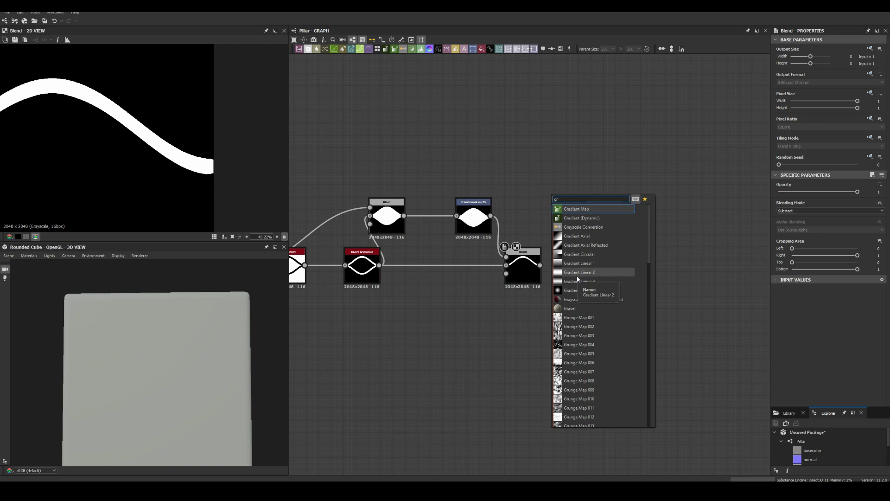
pyautogui.click(578, 281)
pyautogui.moveTo(835, 279)
pyautogui.mouseDown()
pyautogui.moveTo(831, 273)
pyautogui.moveTo(838, 276)
pyautogui.mouseUp()
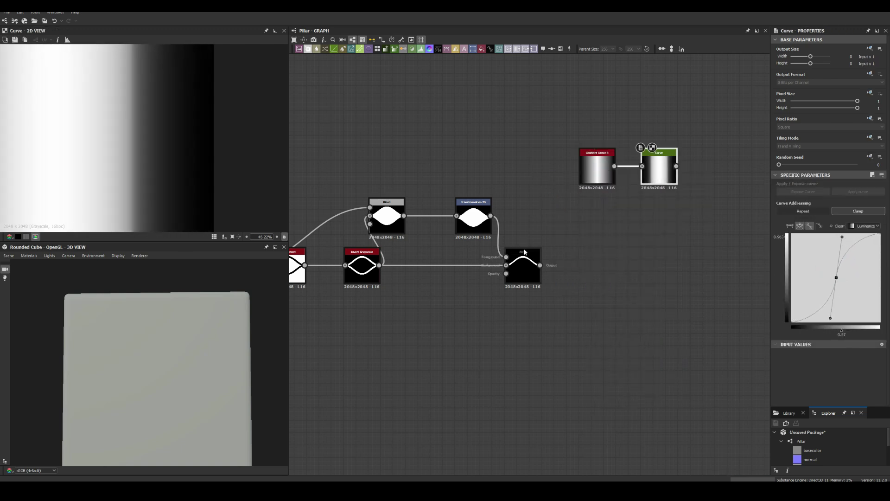
pyautogui.scroll(2, 579, 218)
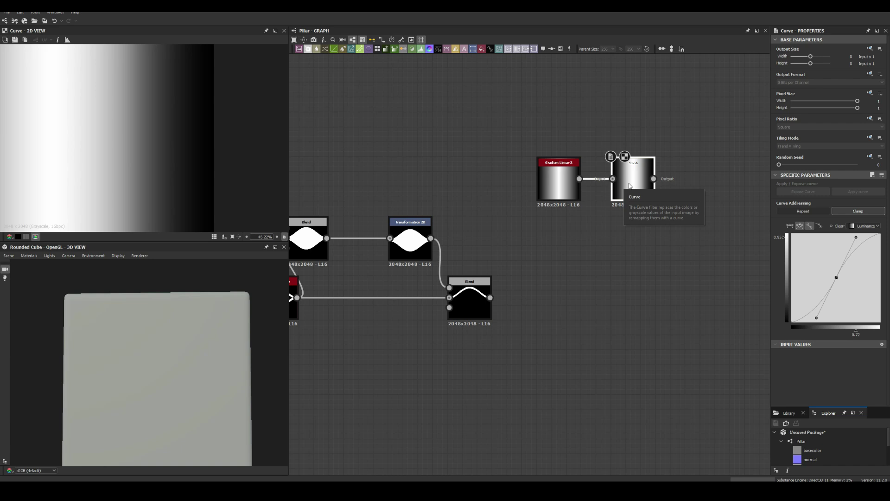
pyautogui.moveTo(490, 298); pyautogui.dragTo(659, 251)
pyautogui.moveTo(654, 179); pyautogui.dragTo(659, 259)
pyautogui.moveTo(690, 130); pyautogui.dragTo(533, 308)
pyautogui.press('Delete')
# Step: Set the Transformation 2D stretch to 50% and preview the right Blend output
pyautogui.click(821, 244)
pyautogui.write('50')
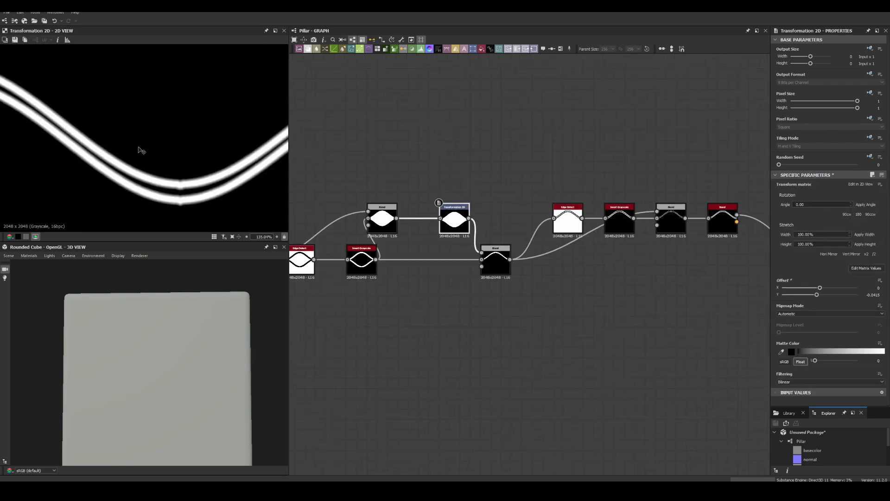
pyautogui.click(496, 260)
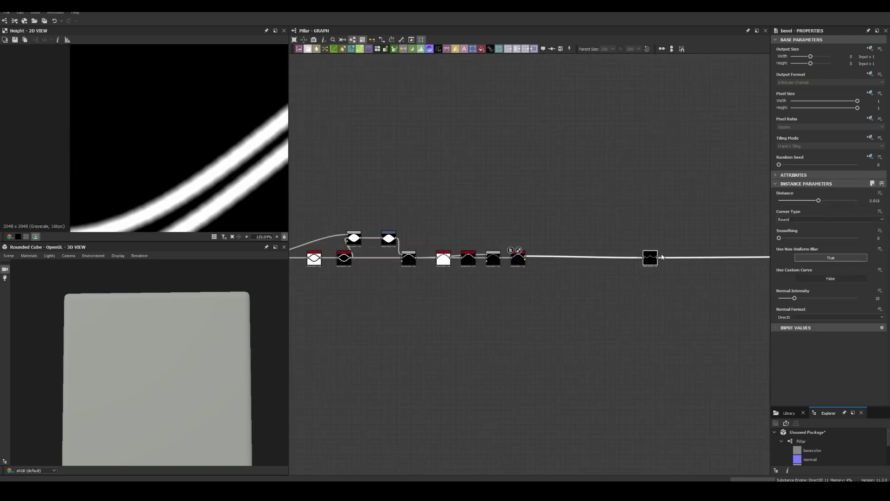
pyautogui.press('space')
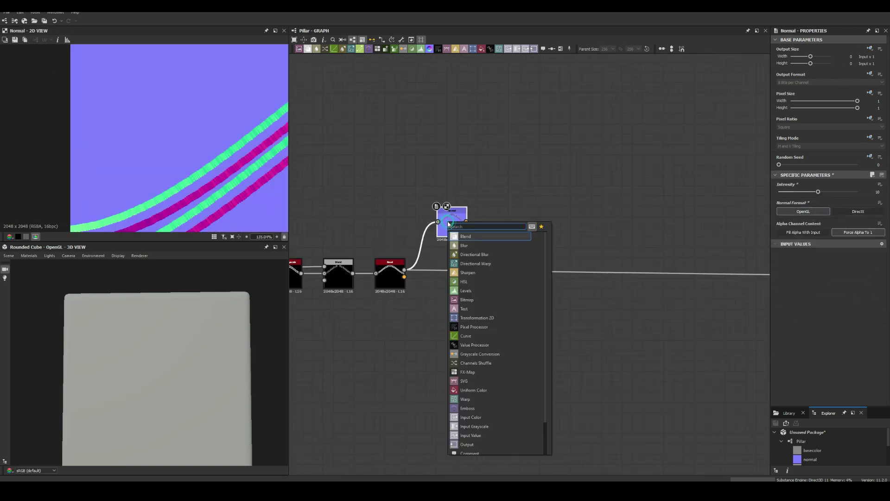
# Step: Add RGBA Split and Auto Levels nodes after the Normal node
pyautogui.click(463, 243)
pyautogui.press('space')
pyautogui.click(558, 232)
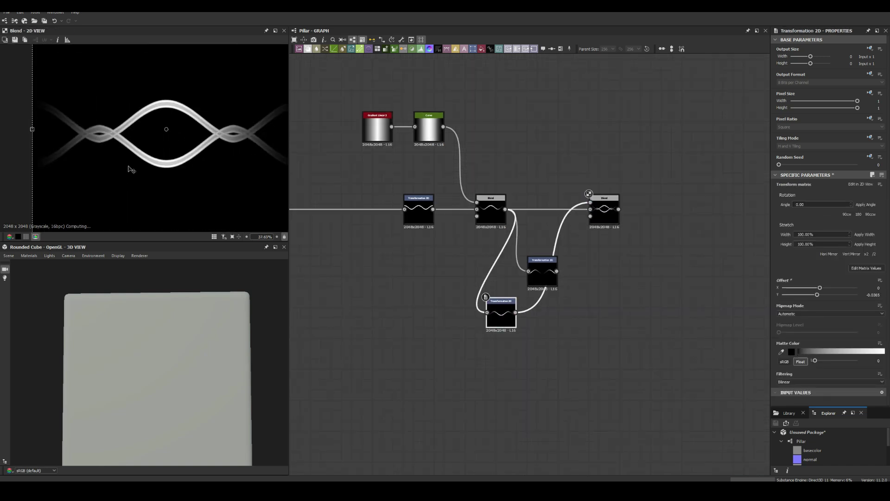
# Step: Preview the first Blend in 2D, reshape the Curve node, then select the final Blend
pyautogui.doubleClick(628, 232)
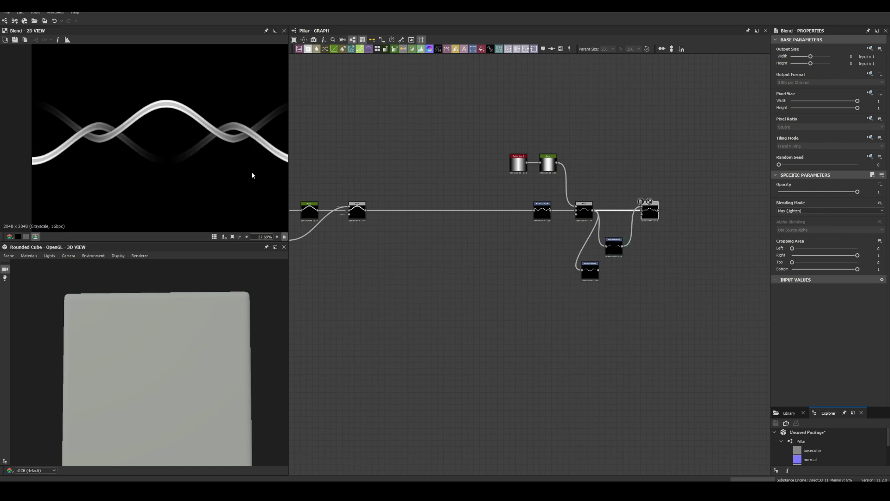
pyautogui.moveTo(253, 176); pyautogui.dragTo(116, 143, button='middle')
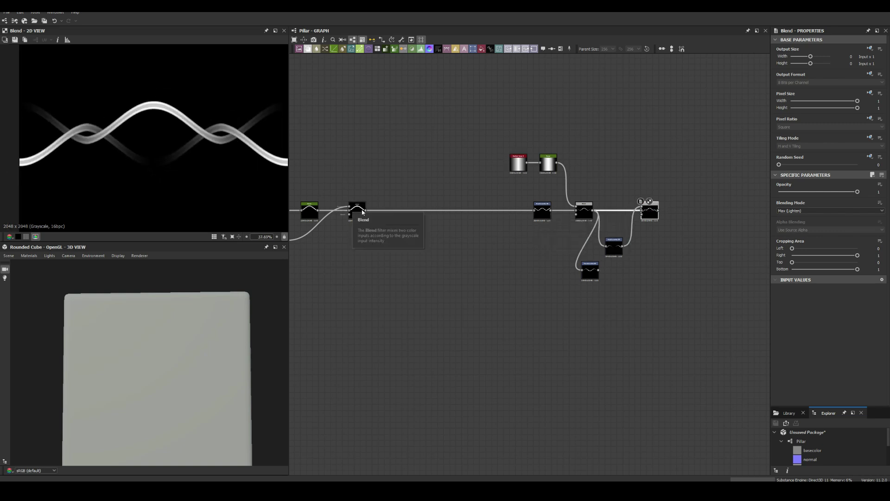
pyautogui.click(549, 163)
pyautogui.scroll(3, 555, 125)
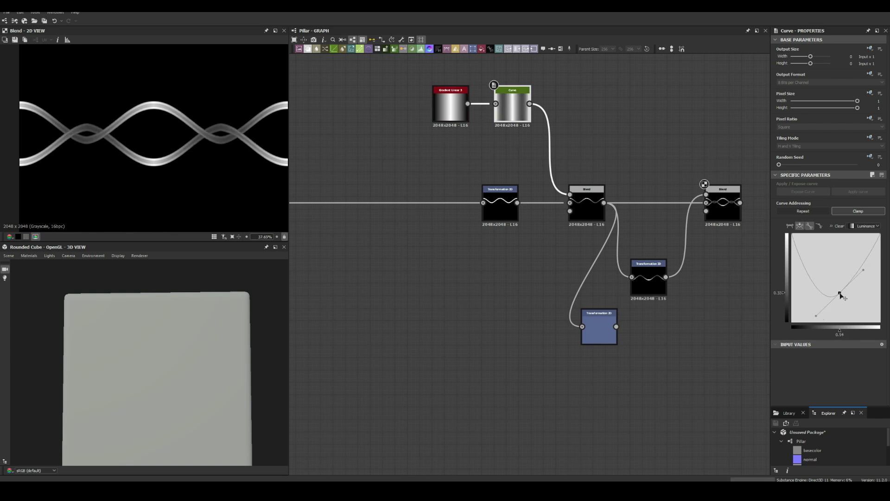
pyautogui.scroll(-5, 575, 125)
pyautogui.scroll(3, 649, 185)
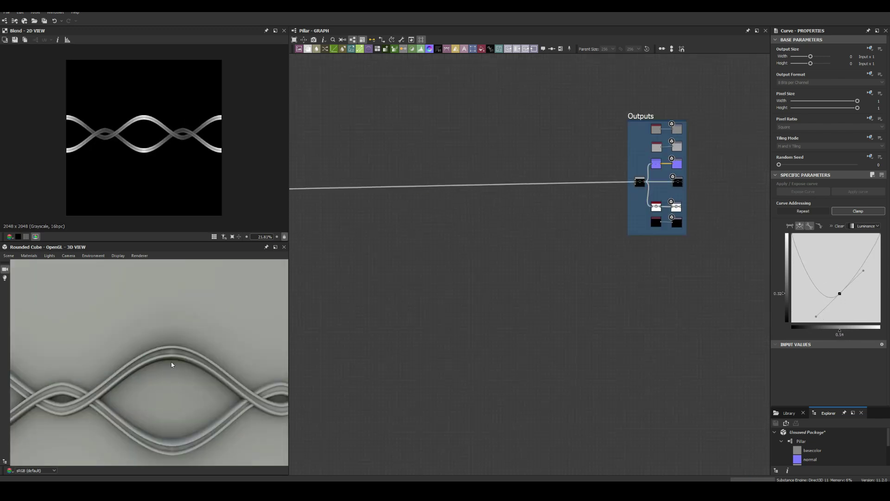
pyautogui.scroll(-3, 319, 184)
pyautogui.scroll(3, 242, 162)
pyautogui.scroll(-5, 242, 163)
pyautogui.click(537, 190)
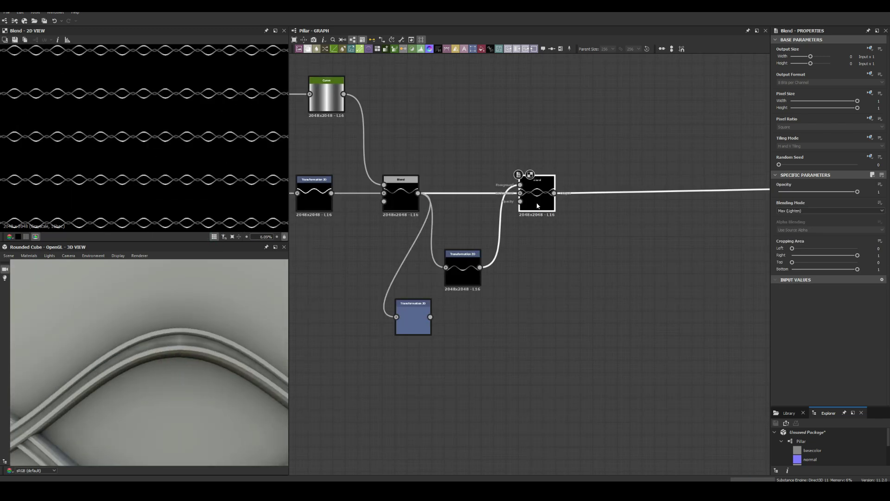
# Step: Add a Tile Sampler fed by the Blend node
pyautogui.scroll(3, 502, 231)
pyautogui.press('space')
pyautogui.write('tile sampler')
pyautogui.press('Return')
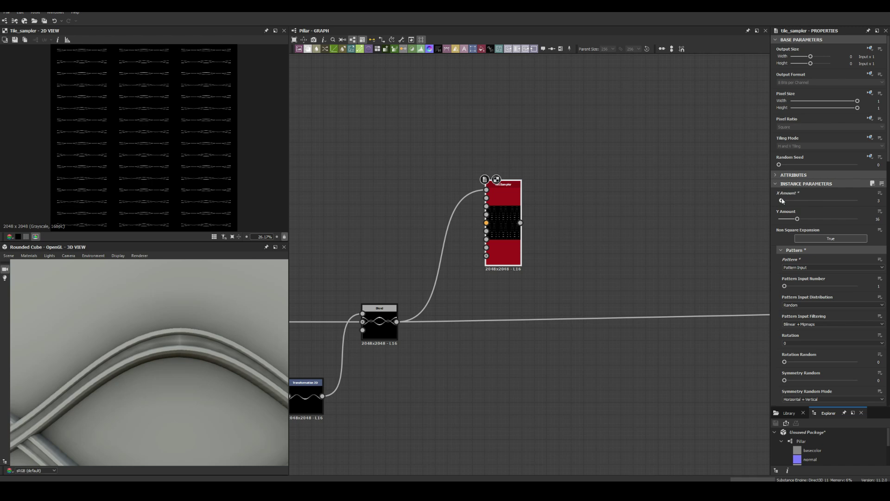
# Step: Paste a Transformation 2D before the Tile Sampler and adjust its parameters
pyautogui.hotkey('ctrl', 'v')
pyautogui.scroll(3, 158, 129)
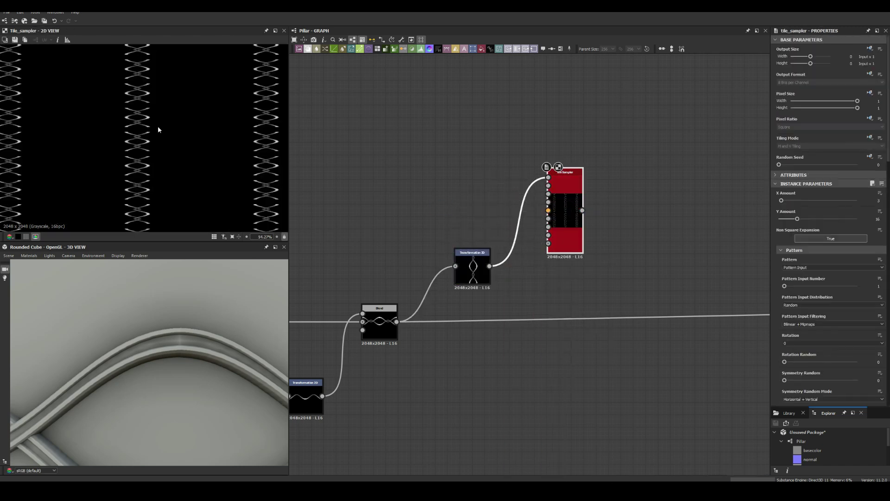
pyautogui.scroll(-5, 797, 343)
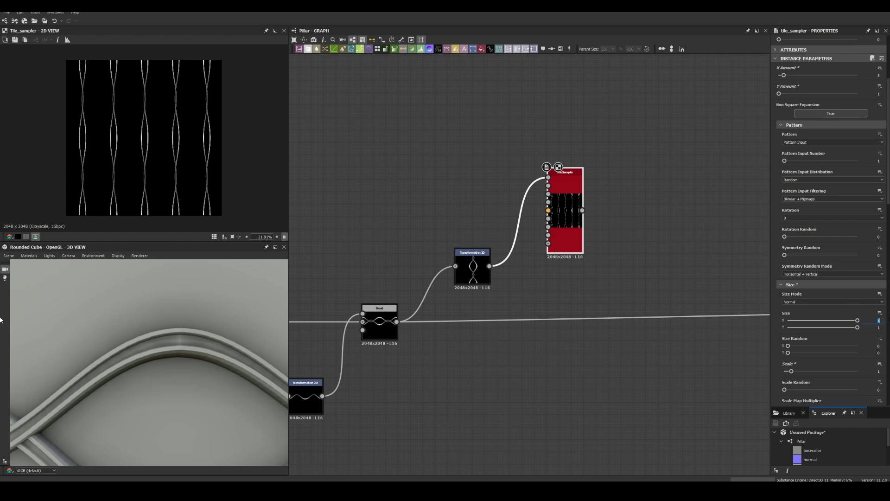
pyautogui.moveTo(870, 318); pyautogui.dragTo(879, 318)
pyautogui.scroll(-10, 816, 232)
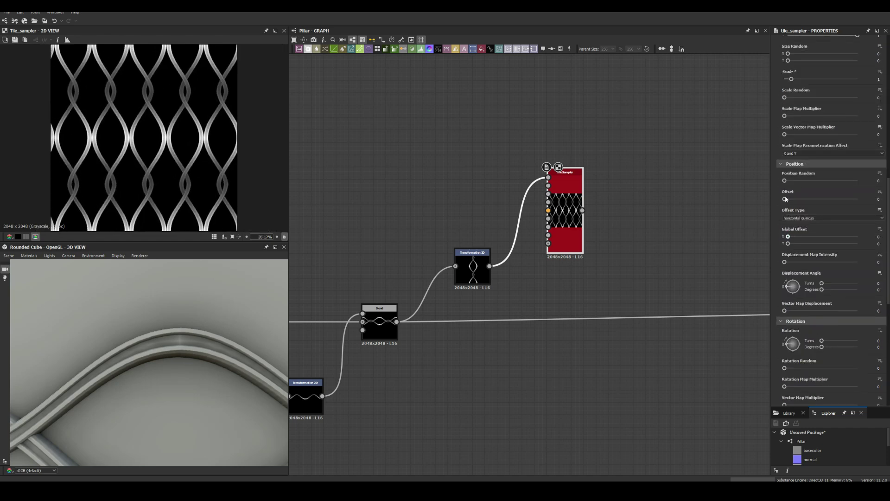
pyautogui.moveTo(564, 182); pyautogui.dragTo(651, 182)
pyautogui.scroll(12, 789, 187)
# Step: Duplicate a second Transformation 2D and preview the Tile Sampler lattice as a repeating tile
pyautogui.hotkey('ctrl', 'd')
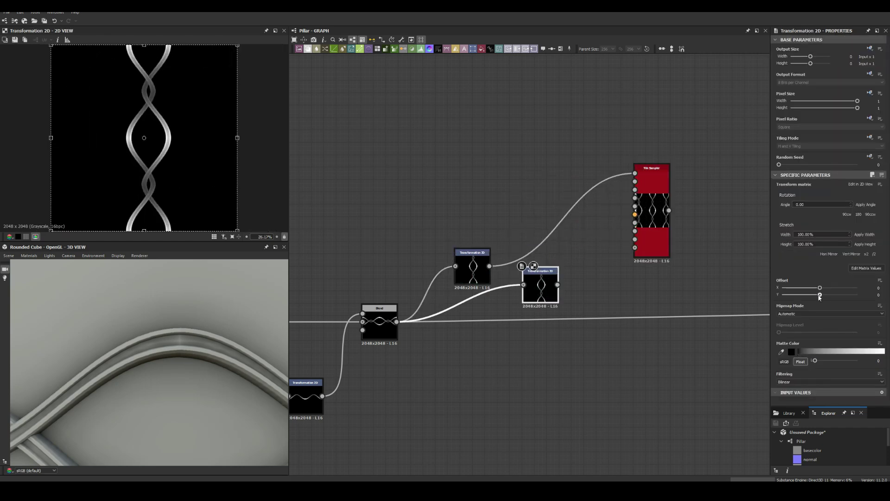
pyautogui.click(652, 177)
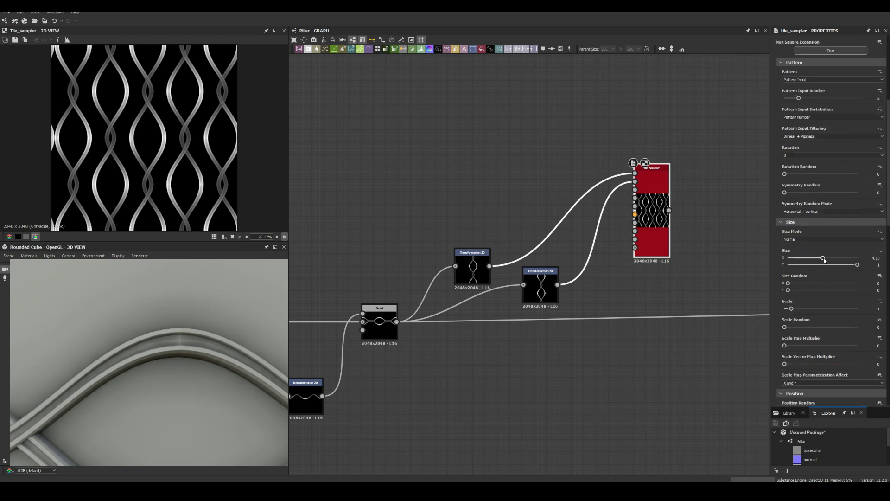
pyautogui.click(213, 237)
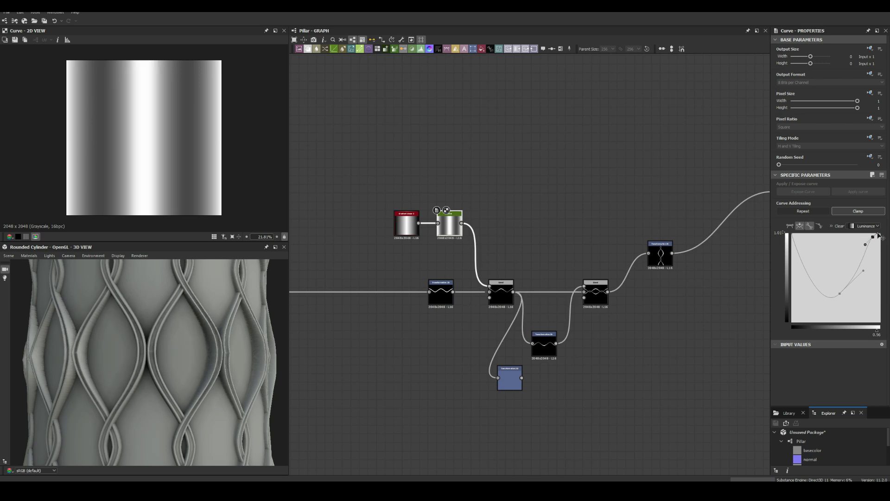
# Step: Select the lattice's Transformation 2D node and inspect its settings
pyautogui.scroll(5, 452, 223)
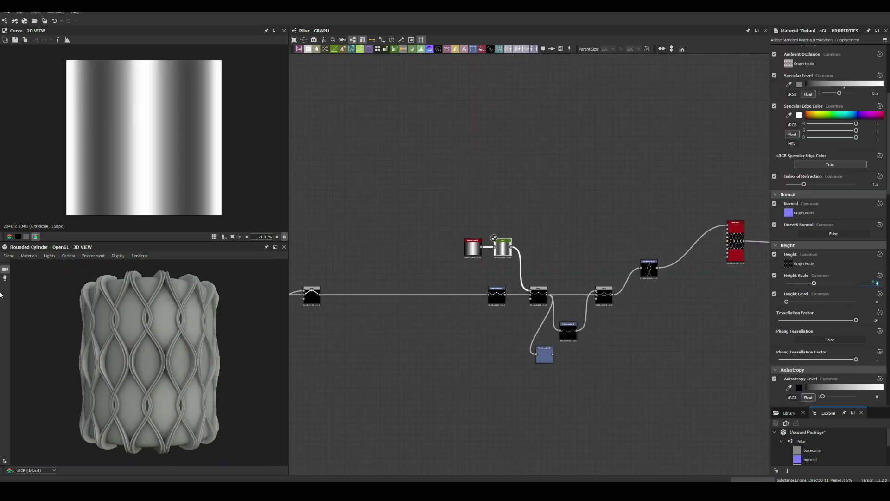
pyautogui.scroll(5, 470, 299)
pyautogui.click(688, 209)
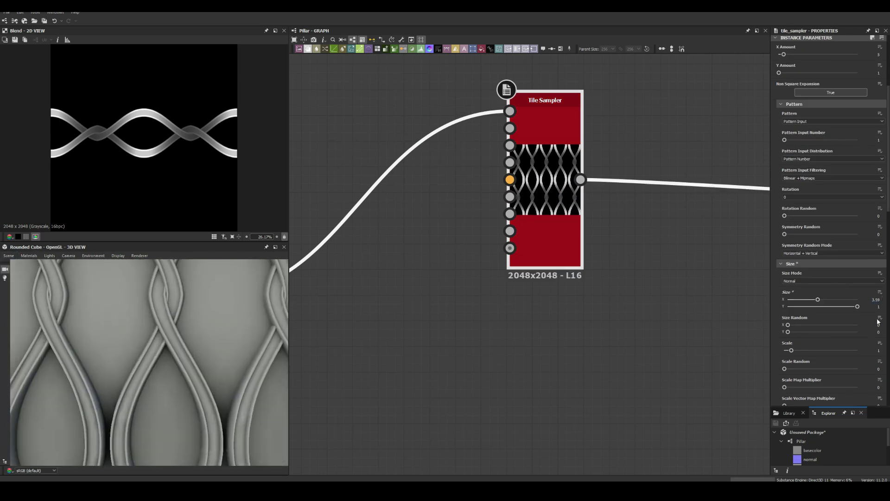
pyautogui.scroll(2, 884, 300)
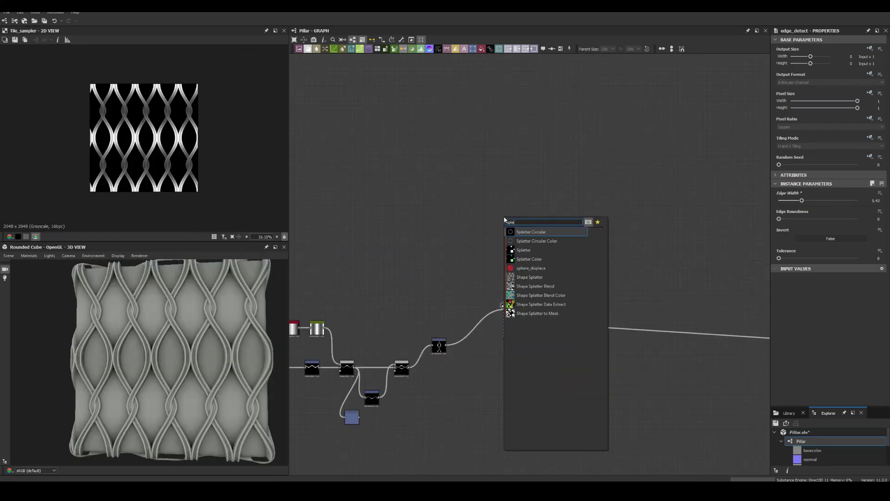
# Step: Add a Splatter Circular spiral followed by a Transformation 2D that shifts it slightly right
pyautogui.click(538, 232)
pyautogui.scroll(-5, 782, 238)
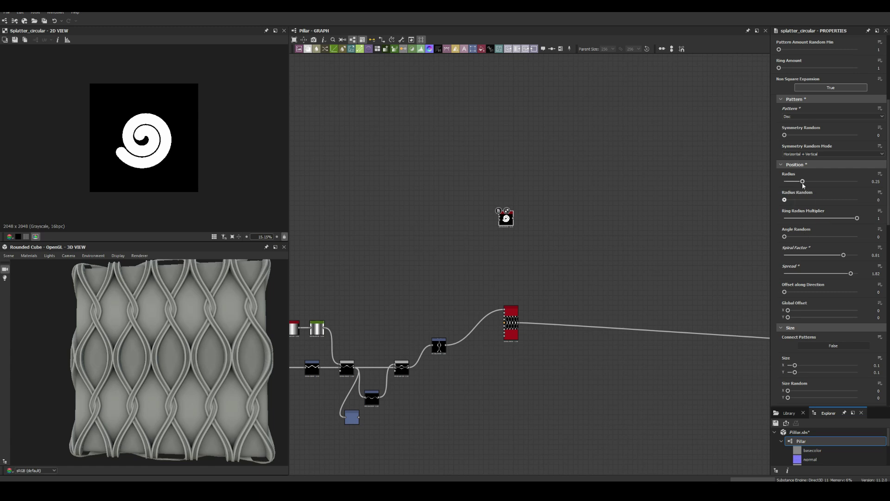
pyautogui.scroll(-4, 791, 295)
pyautogui.scroll(-6, 784, 243)
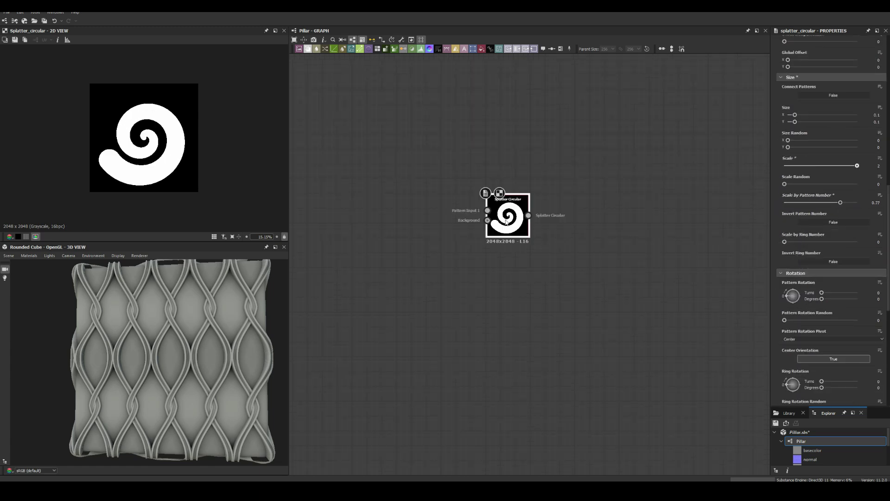
pyautogui.hotkey('ctrl', 't')
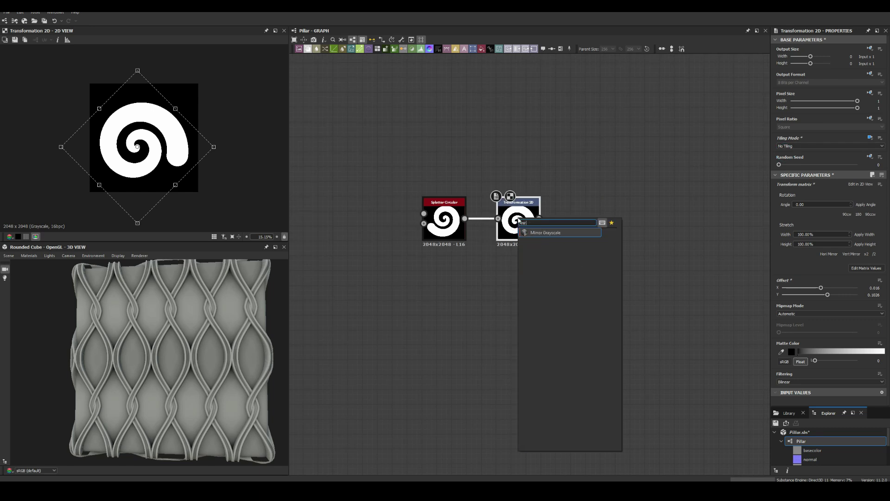
pyautogui.moveTo(142, 154); pyautogui.dragTo(143, 155)
pyautogui.scroll(-2, 482, 287)
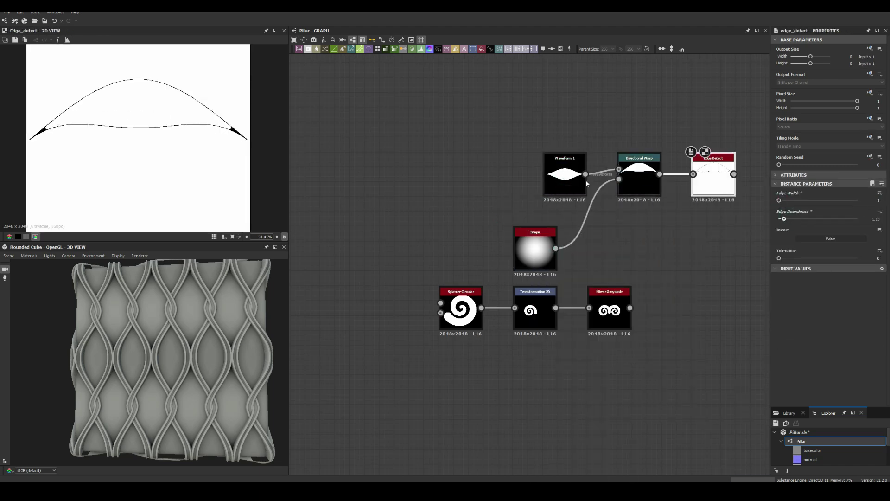
# Step: Move the curved shape off-centre and add a Transformation 2D after the blended leaf shape
pyautogui.moveTo(145, 138); pyautogui.dragTo(157, 147)
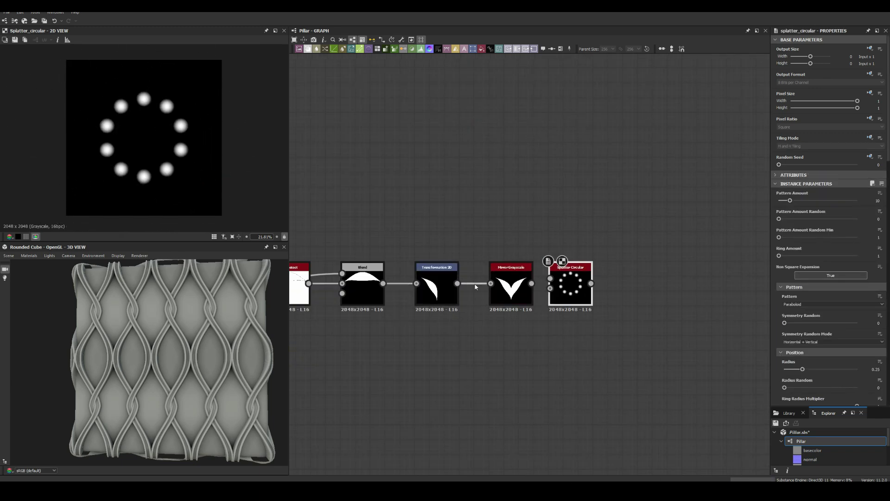
pyautogui.moveTo(383, 284)
pyautogui.mouseDown()
pyautogui.moveTo(404, 223)
pyautogui.moveTo(473, 204)
pyautogui.mouseUp()
pyautogui.click(432, 237)
# Step: Mask the leaf with a Shape in a Blend and feed it into Splatter Circular (Scale 8, Random Seed 6)
pyautogui.click(492, 218)
pyautogui.moveTo(497, 155); pyautogui.dragTo(650, 284)
pyautogui.click(516, 215)
pyautogui.click(670, 288)
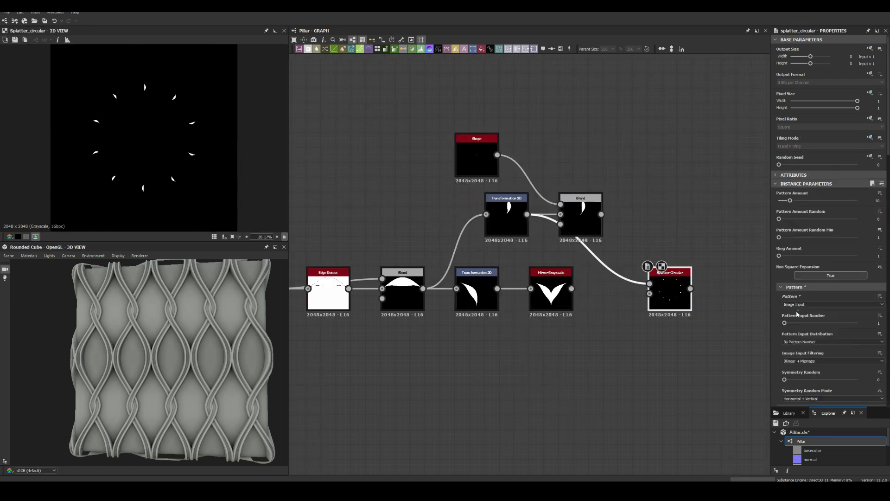
pyautogui.scroll(-6, 790, 203)
pyautogui.moveTo(789, 368); pyautogui.dragTo(821, 368)
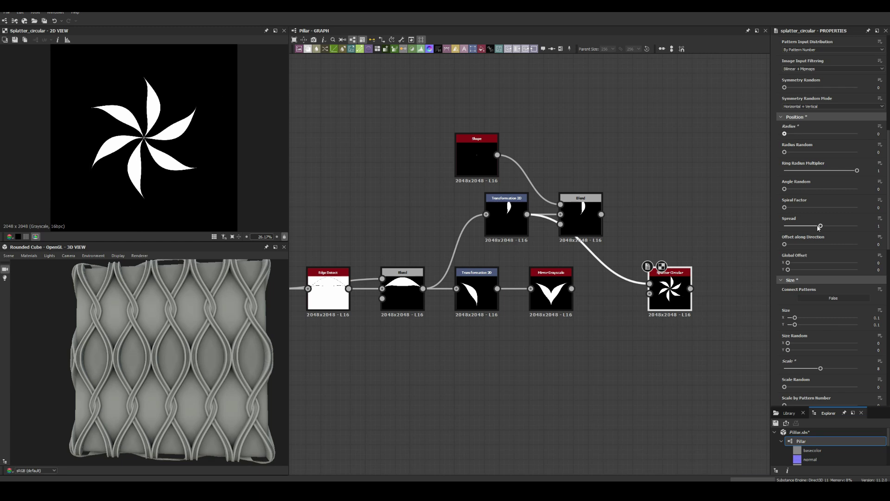
pyautogui.scroll(6, 795, 153)
pyautogui.moveTo(803, 165); pyautogui.dragTo(830, 168)
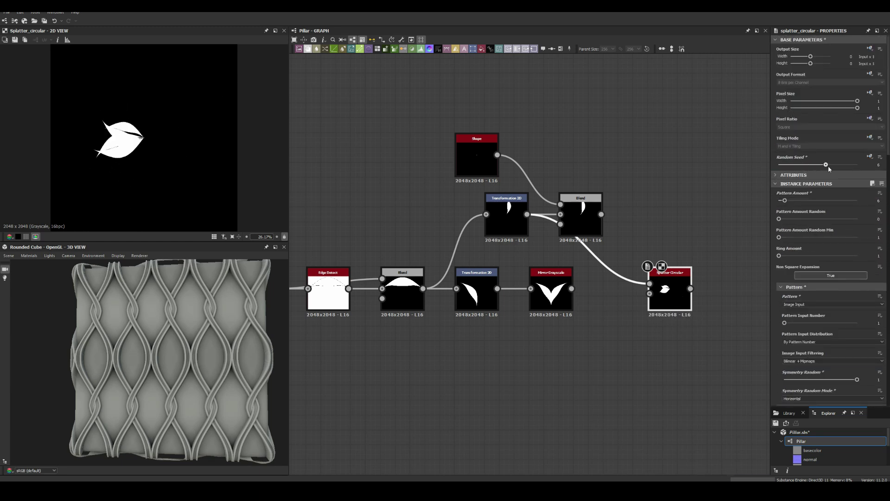
pyautogui.scroll(-6, 796, 347)
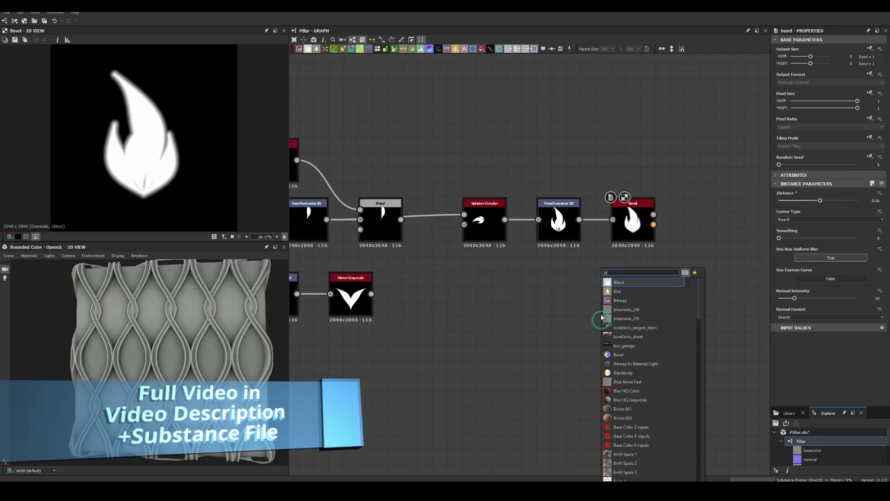
# Step: Blend the two leaf parts together and nudge the feeding transform's offset
pyautogui.click(617, 278)
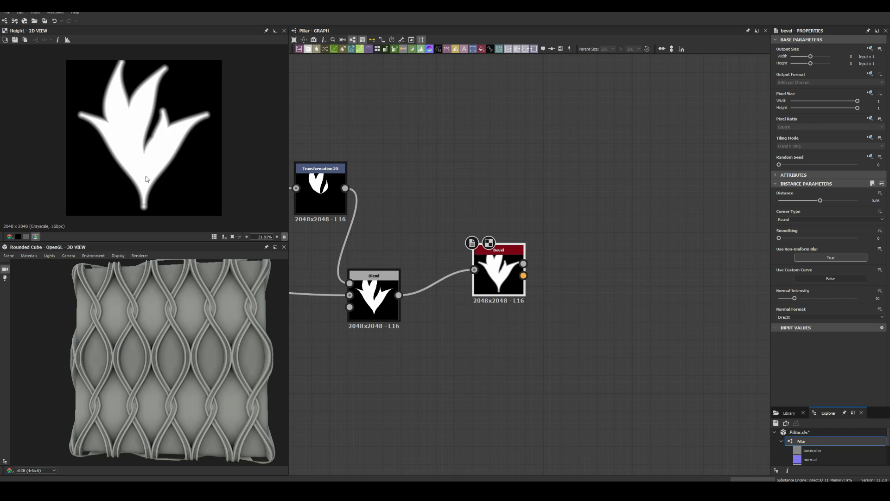
pyautogui.click(320, 197)
pyautogui.moveTo(151, 158); pyautogui.dragTo(162, 158)
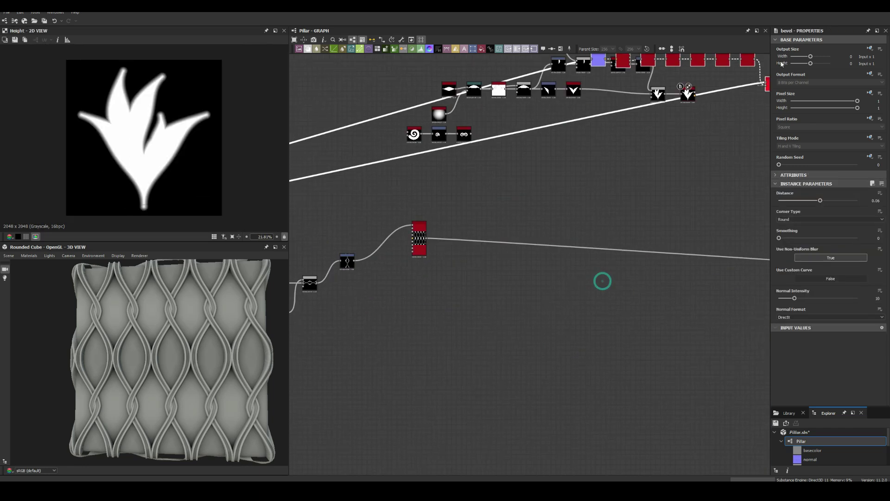
# Step: Inspect the Curve node and then the Tile Sampler in the leaf output chain
pyautogui.moveTo(602, 281); pyautogui.dragTo(325, 200, button='middle')
pyautogui.click(460, 201)
pyautogui.scroll(3, 391, 211)
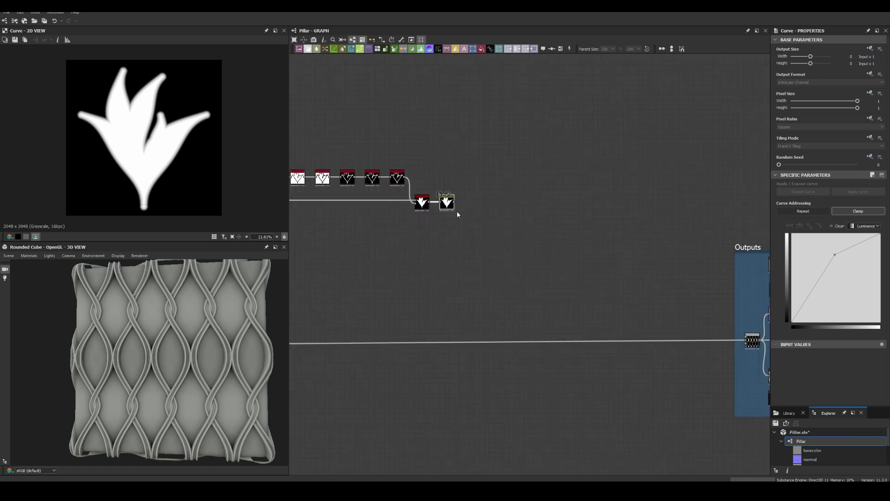
pyautogui.scroll(-5, 391, 211)
pyautogui.moveTo(730, 257); pyautogui.dragTo(767, 250, button='middle')
pyautogui.click(767, 246)
pyautogui.scroll(5, 341, 213)
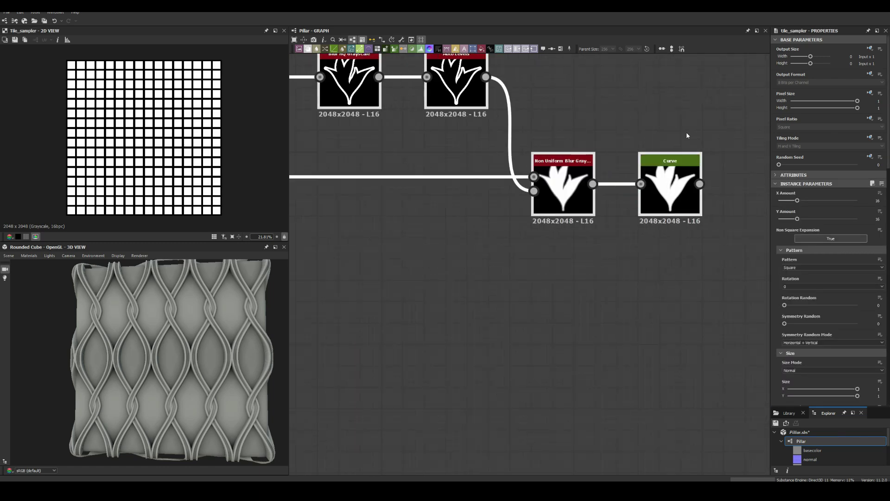
# Step: Select the Transformation 2D node that places the leaf ornament in the lattice openings
pyautogui.scroll(-2, 510, 209)
pyautogui.rightClick(519, 227)
pyautogui.click(522, 235)
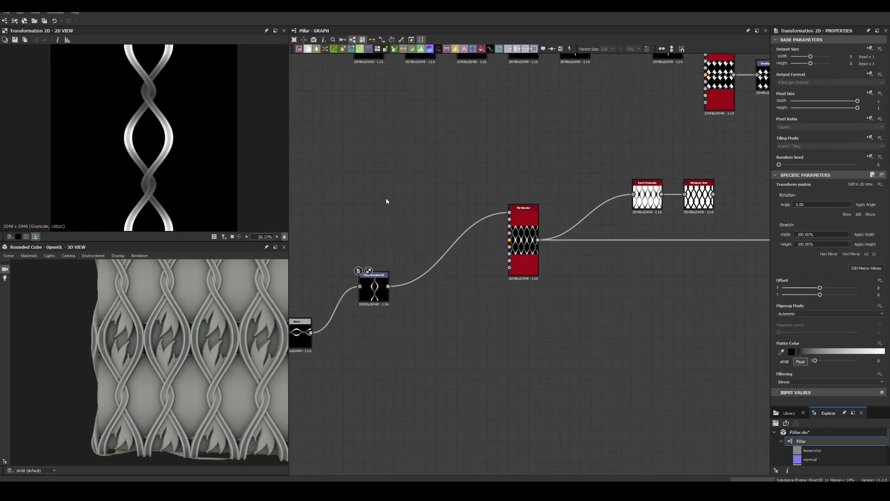
# Step: Add a Flood Fill to Grayscale node fed by the gradient, then preview the Height Blend and Bevel results
pyautogui.press('space')
pyautogui.write('flo')
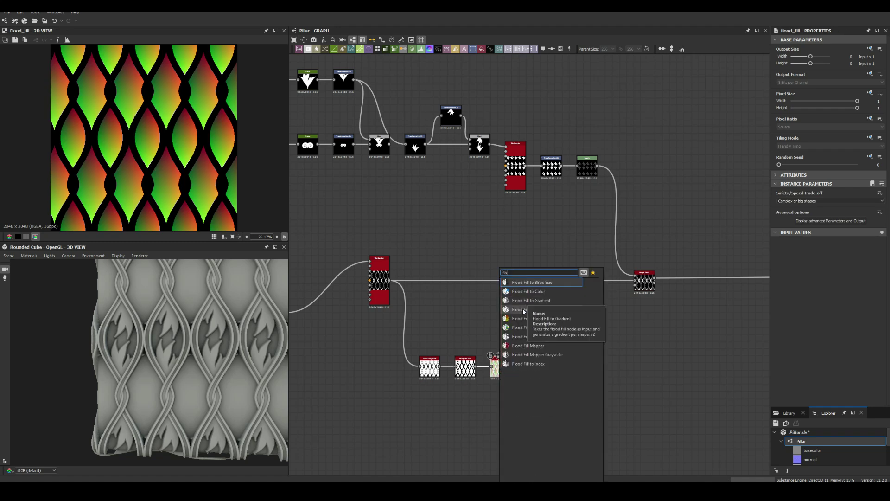
pyautogui.click(524, 312)
pyautogui.moveTo(481, 342)
pyautogui.mouseDown()
pyautogui.moveTo(501, 396)
pyautogui.moveTo(535, 373)
pyautogui.mouseUp()
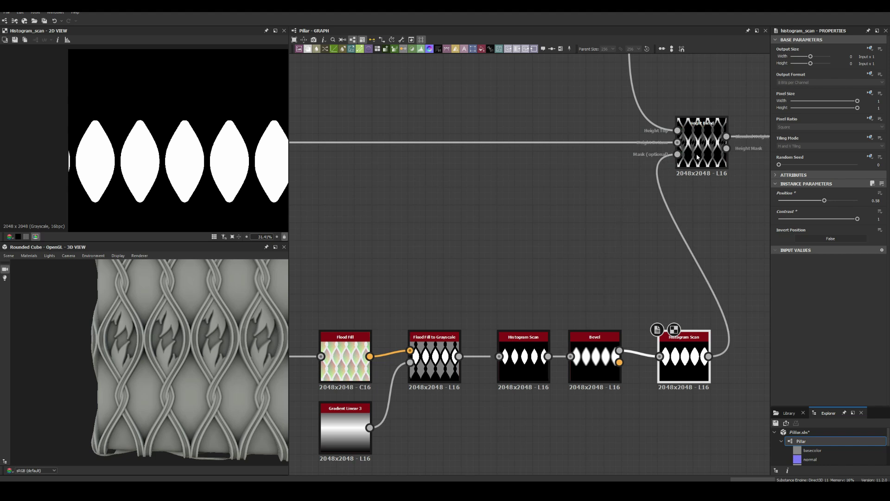
pyautogui.doubleClick(697, 157)
pyautogui.scroll(-3, 406, 107)
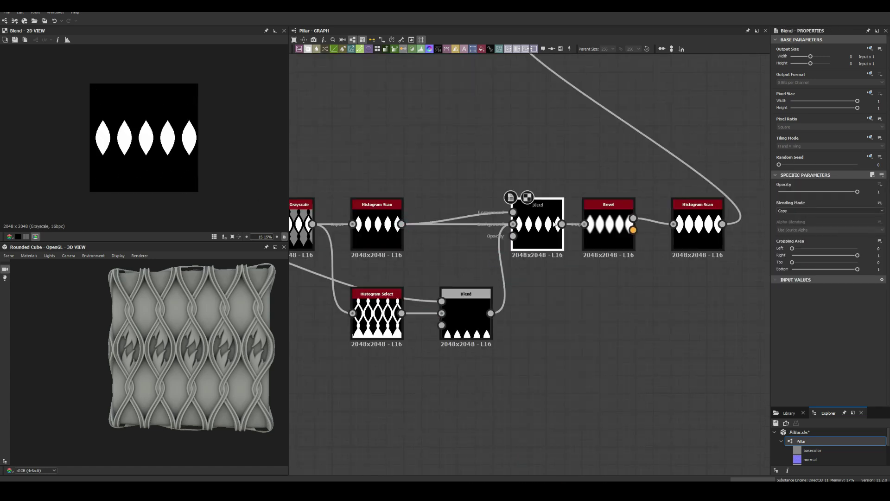
pyautogui.doubleClick(611, 245)
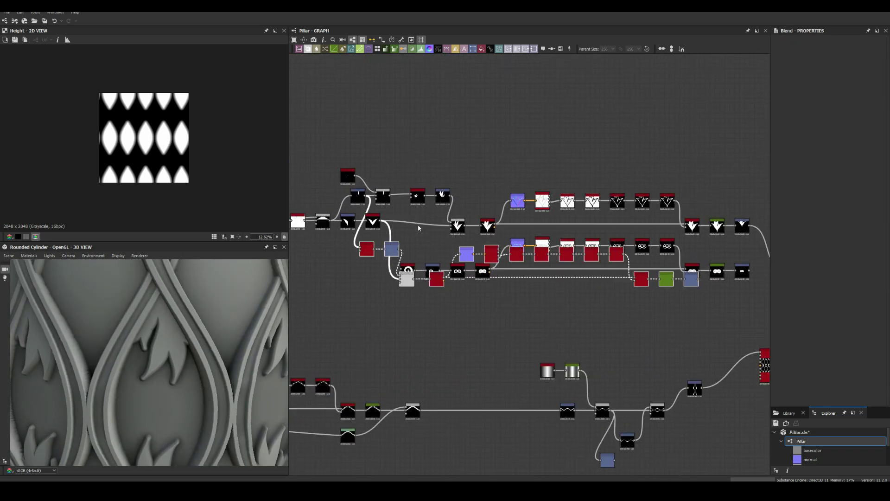
# Step: Change the leaf splatter's random seed to 14 and mirror the leaf horizontally
pyautogui.moveTo(781, 165); pyautogui.dragTo(794, 165)
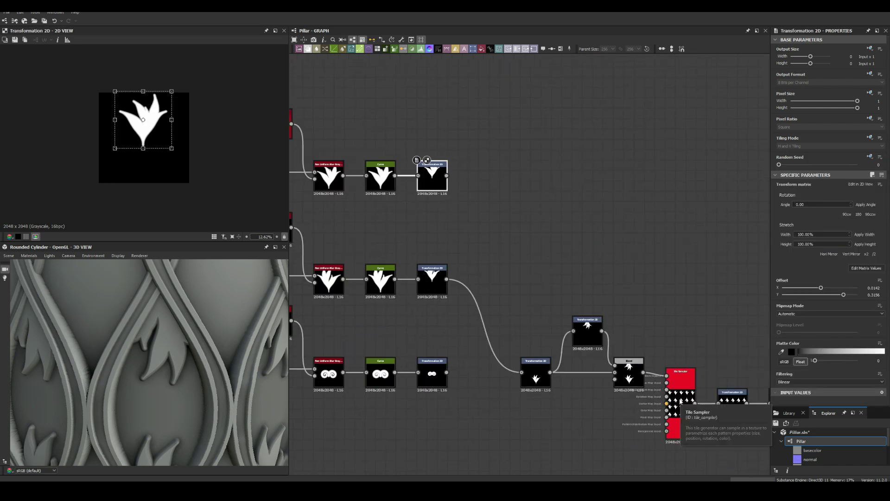
pyautogui.scroll(-3, 445, 204)
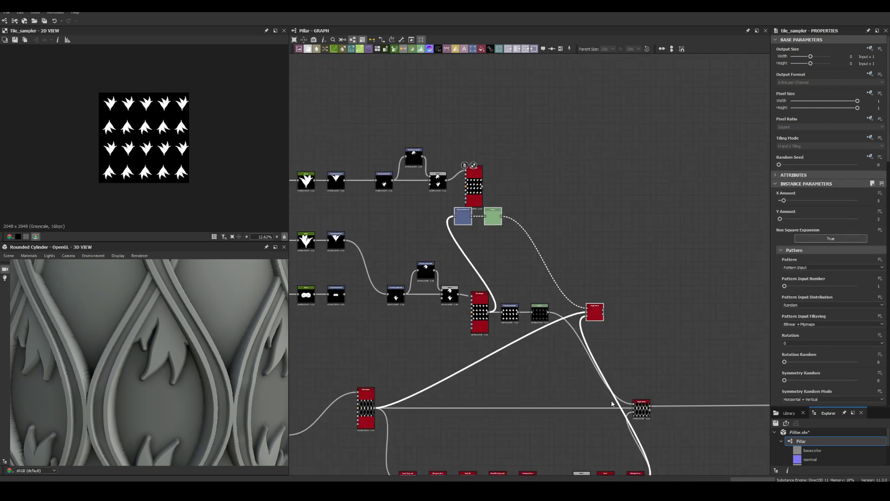
pyautogui.doubleClick(683, 402)
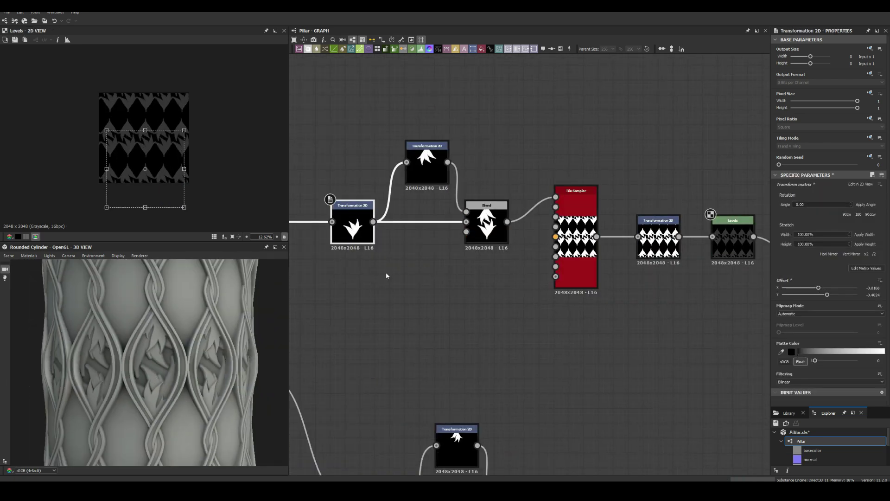
pyautogui.click(828, 253)
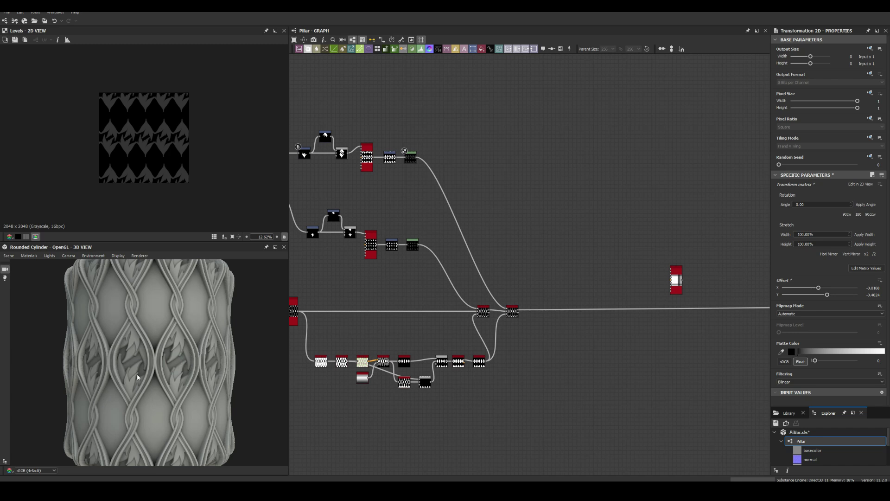
# Step: Move the Blend, Bevel and Histogram Scan nodes aside and inspect the Splatter Circular leaf node
pyautogui.moveTo(748, 174); pyautogui.dragTo(456, 307)
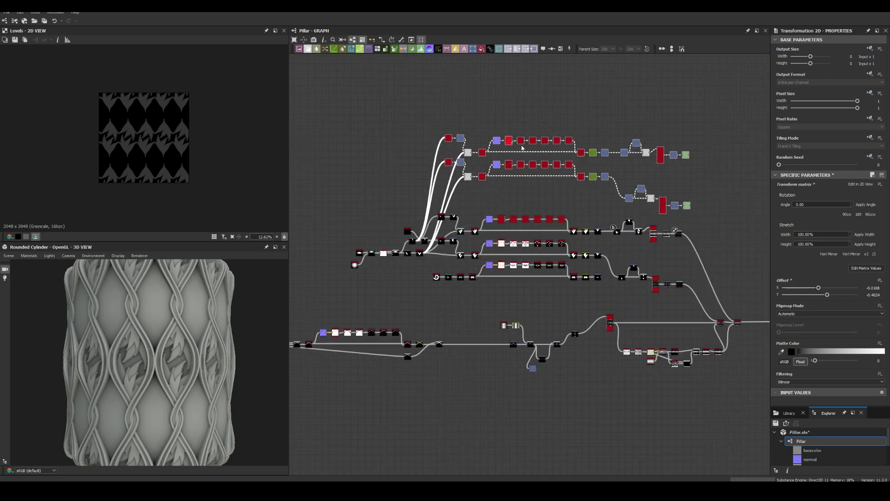
pyautogui.click(431, 422)
pyautogui.moveTo(654, 426); pyautogui.dragTo(704, 451)
pyautogui.moveTo(649, 442); pyautogui.dragTo(551, 405, button='middle')
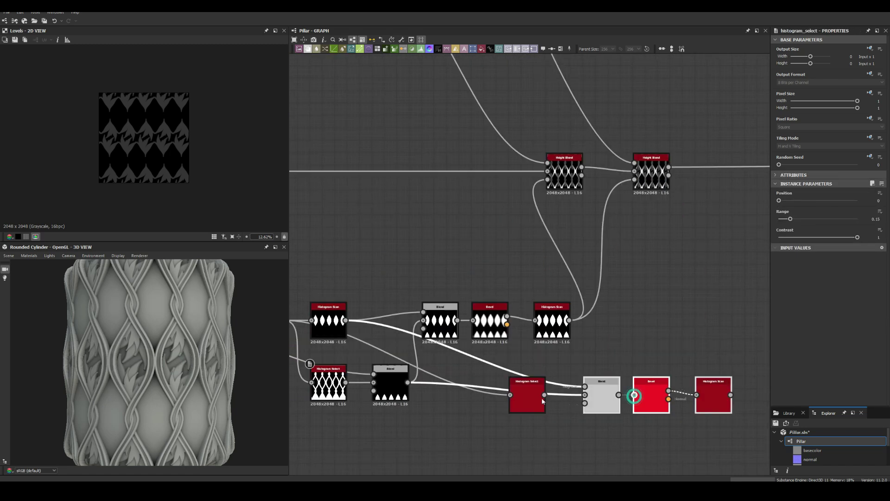
pyautogui.click(714, 395)
pyautogui.scroll(-5, 582, 264)
pyautogui.scroll(3, 495, 271)
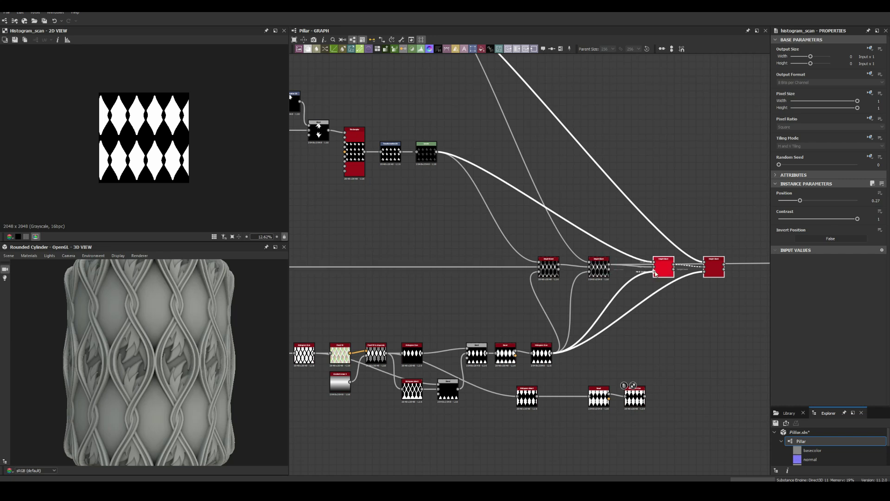
pyautogui.scroll(-4, 722, 265)
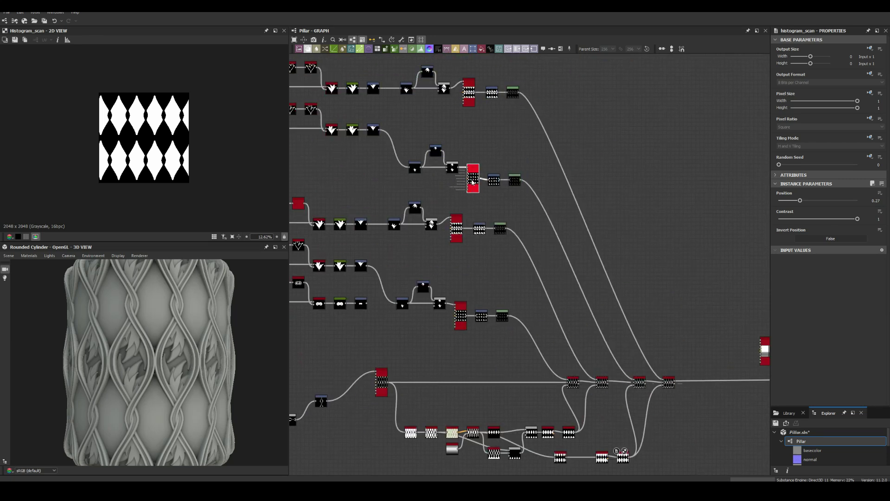
pyautogui.click(883, 165)
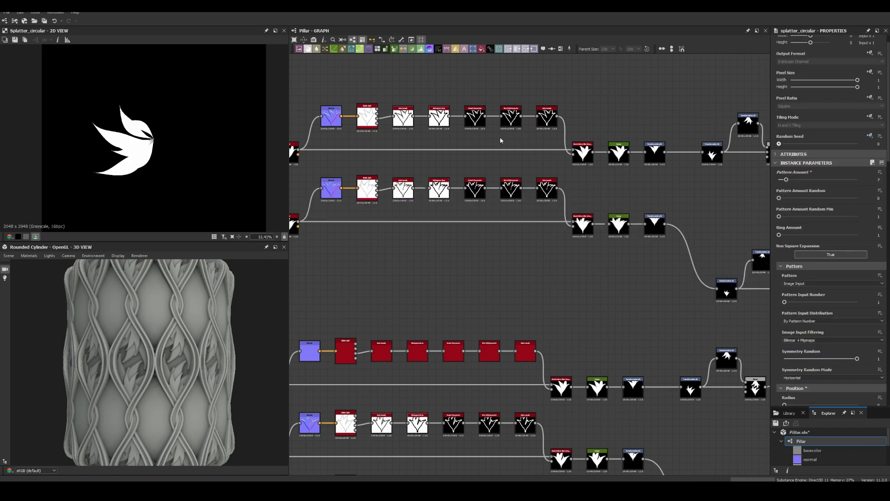
# Step: Shift the ornament's tiled swirl pattern horizontally to offset 0.57
pyautogui.moveTo(500, 137); pyautogui.dragTo(501, 226, button='middle')
pyautogui.click(500, 226)
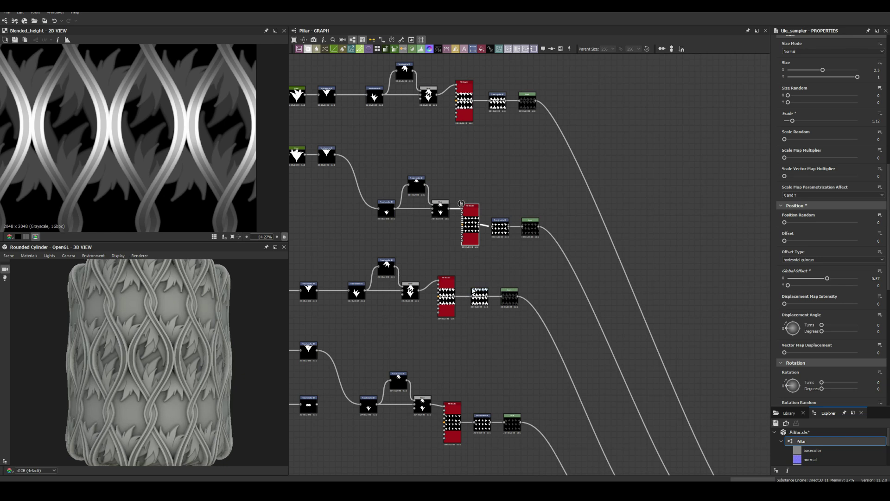
pyautogui.moveTo(455, 221); pyautogui.dragTo(616, 285, button='middle')
pyautogui.scroll(1, 616, 285)
pyautogui.scroll(-3, 615, 286)
# Step: Move the swirl pattern down within its tile in the 2D view
pyautogui.doubleClick(603, 379)
pyautogui.scroll(-2, 646, 348)
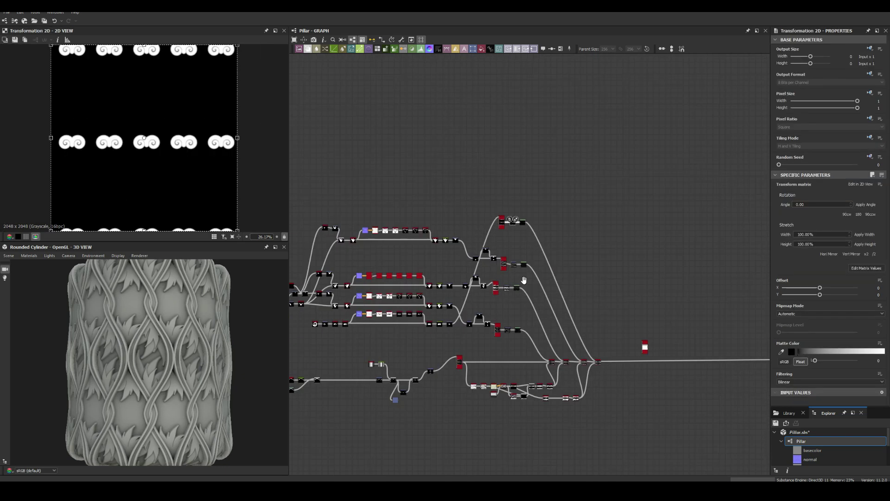
pyautogui.scroll(5, 565, 286)
pyautogui.scroll(3, 471, 116)
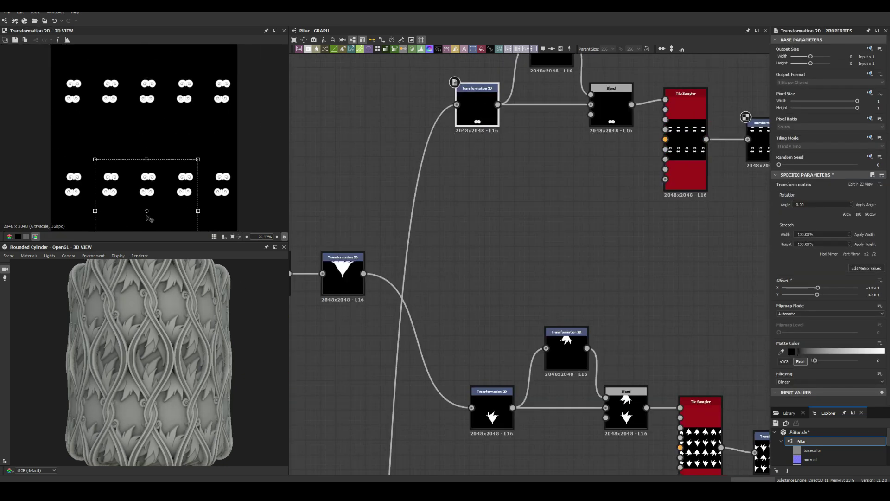
pyautogui.scroll(1, 147, 217)
pyautogui.moveTo(147, 217); pyautogui.dragTo(156, 204)
pyautogui.scroll(-2, 634, 184)
# Step: Scale the Tile Sampler's arranged swirls down to 0.76
pyautogui.doubleClick(749, 144)
pyautogui.moveTo(749, 143); pyautogui.dragTo(464, 153, button='middle')
pyautogui.scroll(3, 490, 161)
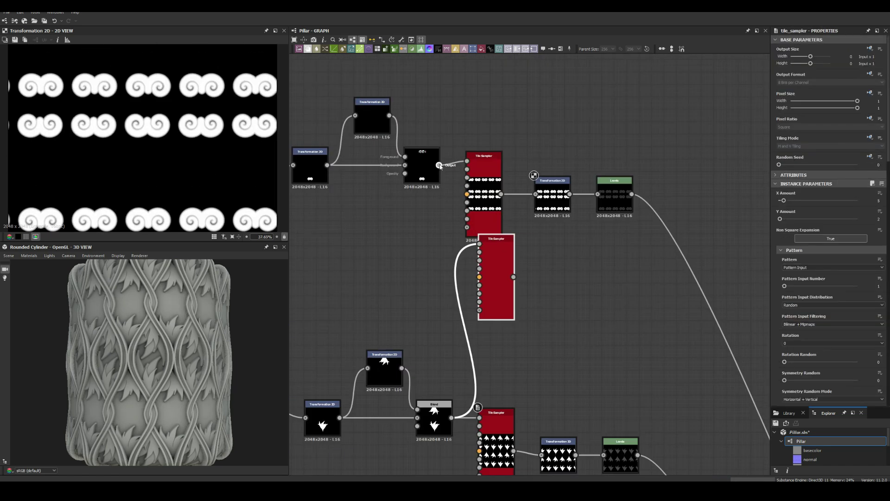
pyautogui.scroll(2, 495, 281)
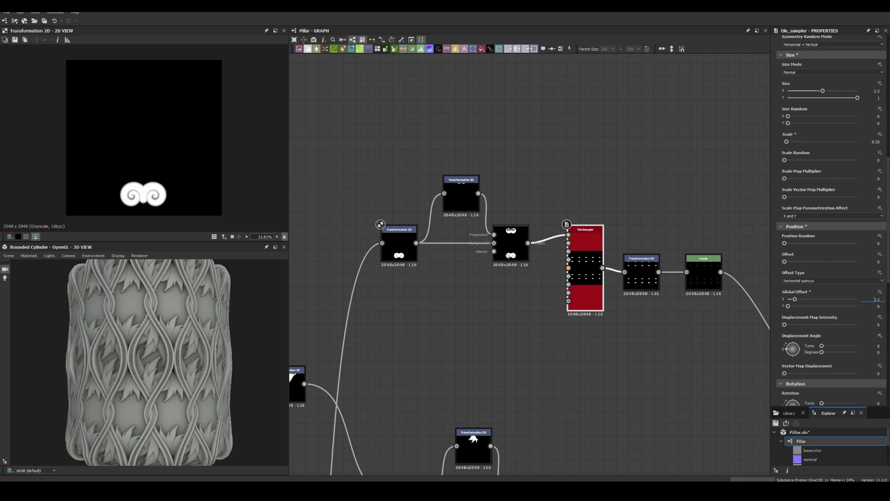
pyautogui.click(399, 246)
pyautogui.click(585, 260)
pyautogui.moveTo(792, 288); pyautogui.dragTo(791, 288)
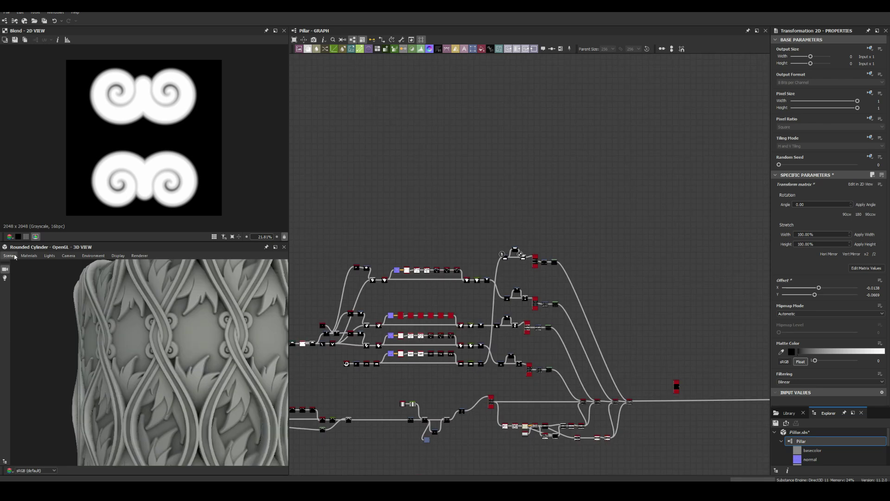
# Step: Nudge the swirl slightly within its tile and add a new Tile Sampler node via 'ti'
pyautogui.click(116, 355)
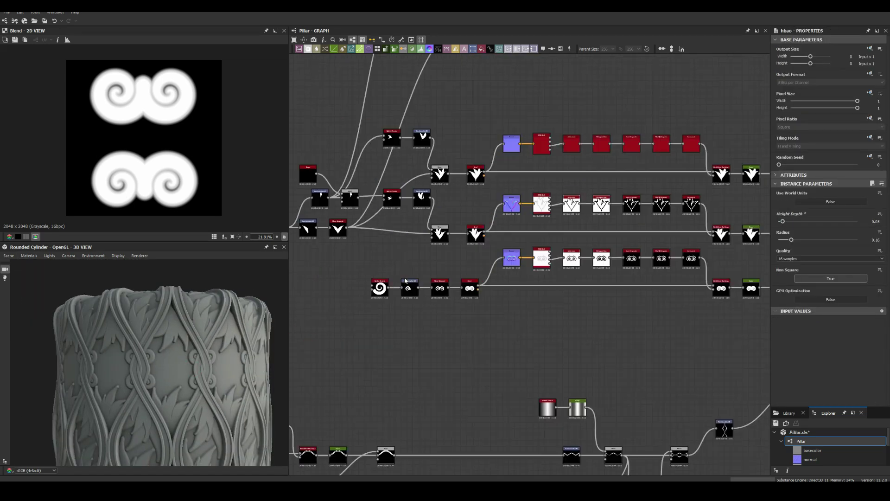
pyautogui.moveTo(133, 160); pyautogui.dragTo(121, 160)
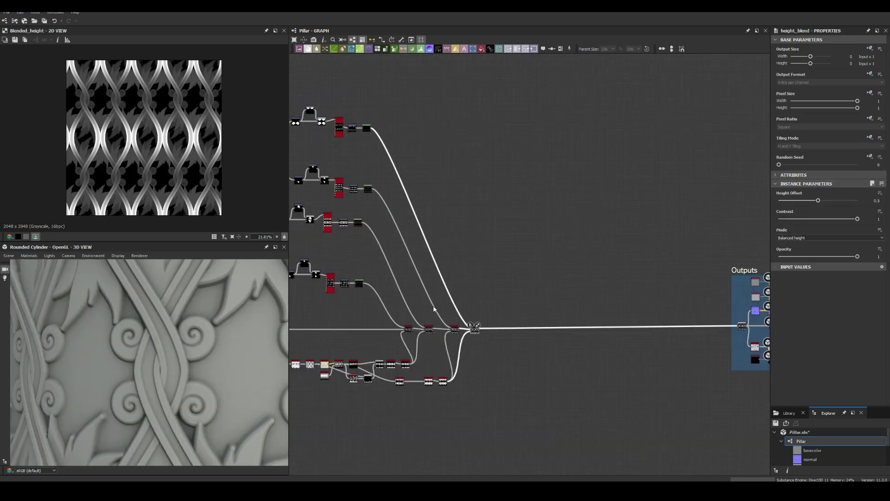
pyautogui.press('space')
pyautogui.write('ti')
pyautogui.click(567, 354)
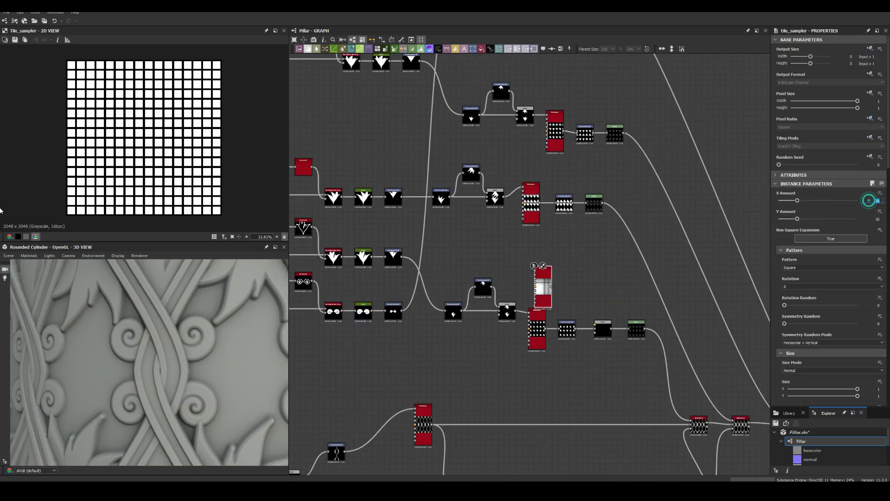
# Step: Add an Auto Levels node after the leaf dot-noise Multiply blend
pyautogui.scroll(-10, 811, 260)
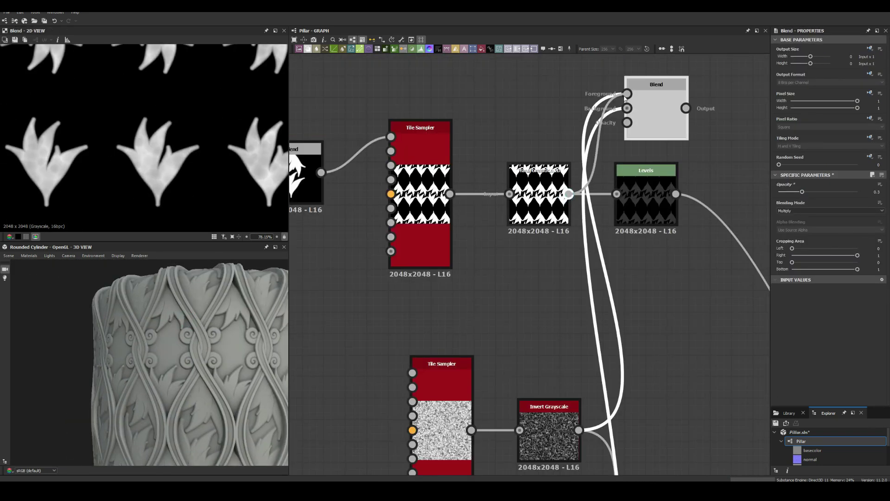
pyautogui.click(685, 146)
pyautogui.press('f')
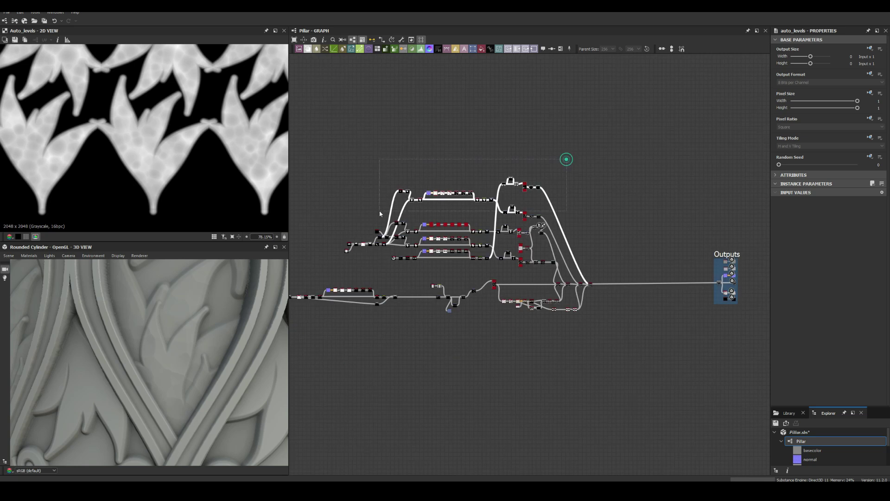
pyautogui.scroll(3, 508, 275)
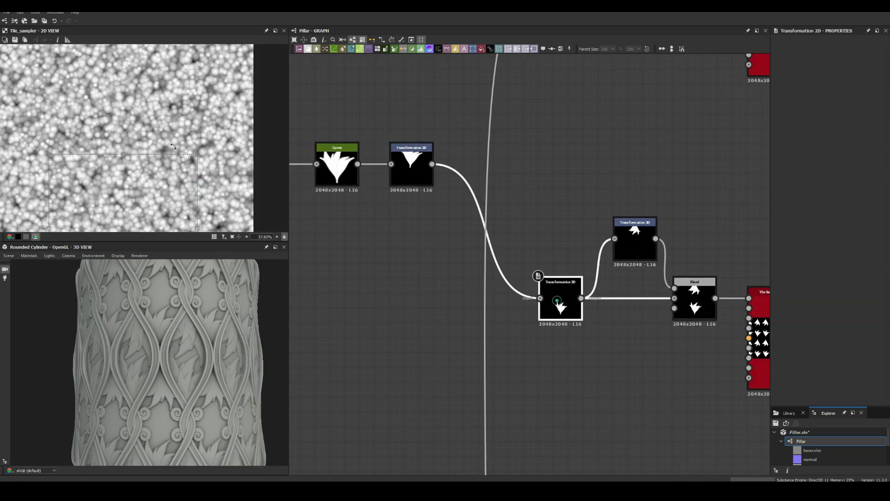
pyautogui.scroll(-3, 170, 368)
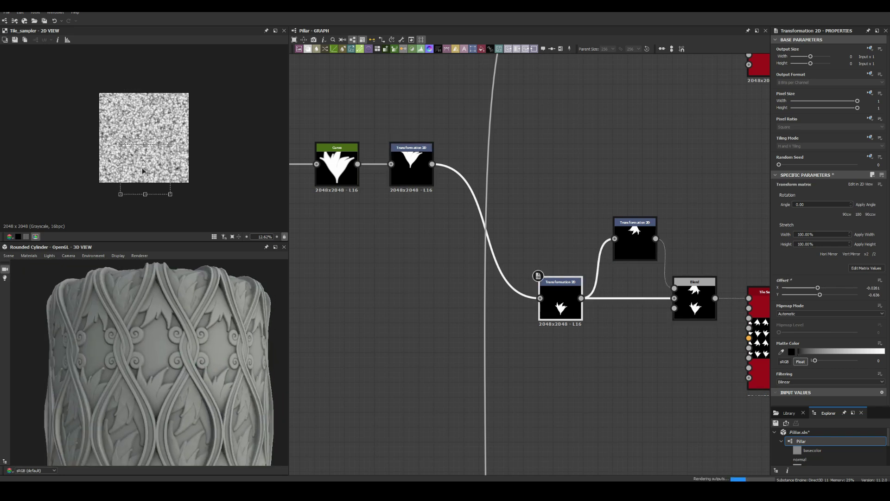
pyautogui.scroll(-3, 433, 159)
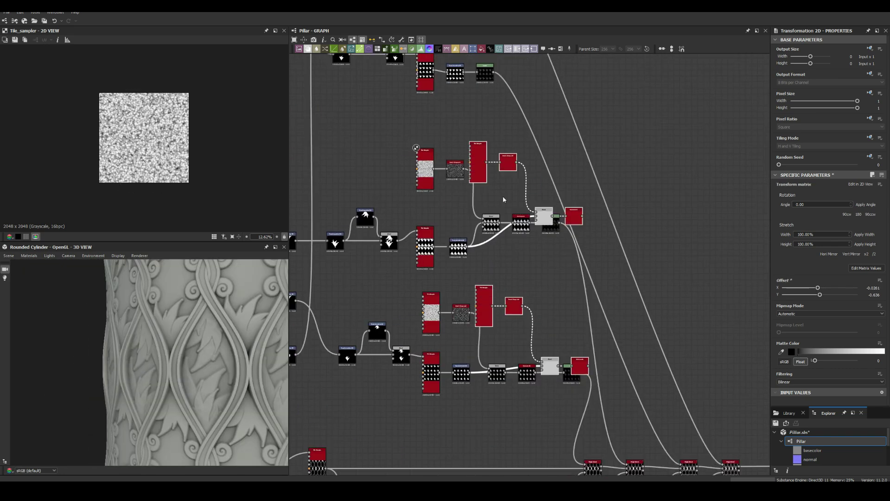
# Step: Preview the leaf branch's Levels and Tile Sampler outputs
pyautogui.moveTo(467, 193); pyautogui.dragTo(468, 428, button='middle')
pyautogui.doubleClick(493, 289)
pyautogui.scroll(2, 561, 258)
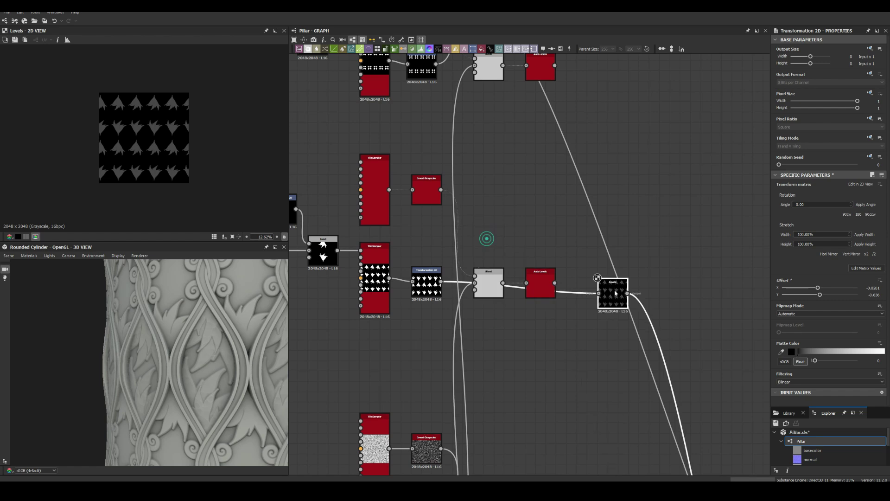
pyautogui.scroll(-3, 605, 295)
pyautogui.scroll(3, 602, 232)
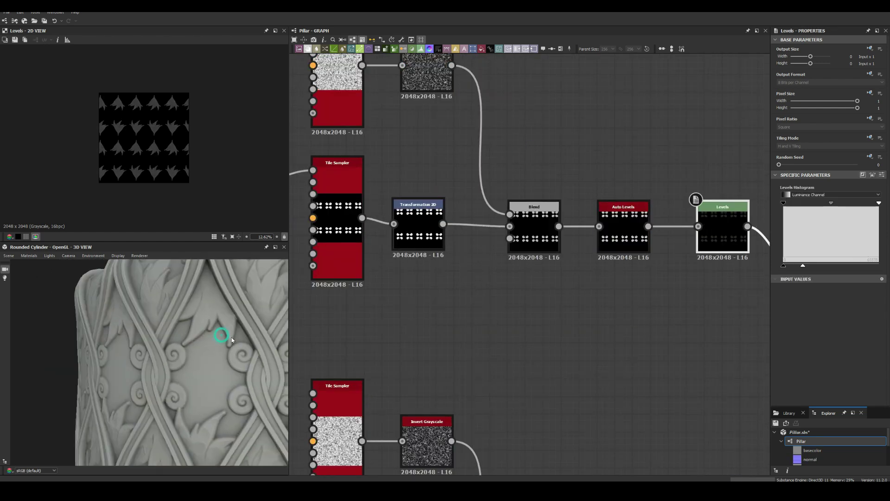
pyautogui.scroll(-2, 539, 159)
pyautogui.doubleClick(538, 159)
pyautogui.scroll(-3, 510, 209)
pyautogui.scroll(2, 487, 232)
pyautogui.scroll(2, 477, 256)
# Step: Check the rope branch's Auto Levels output and lower the noise blend's opacity slightly
pyautogui.doubleClick(533, 260)
pyautogui.scroll(-2, 597, 269)
pyautogui.scroll(3, 229, 357)
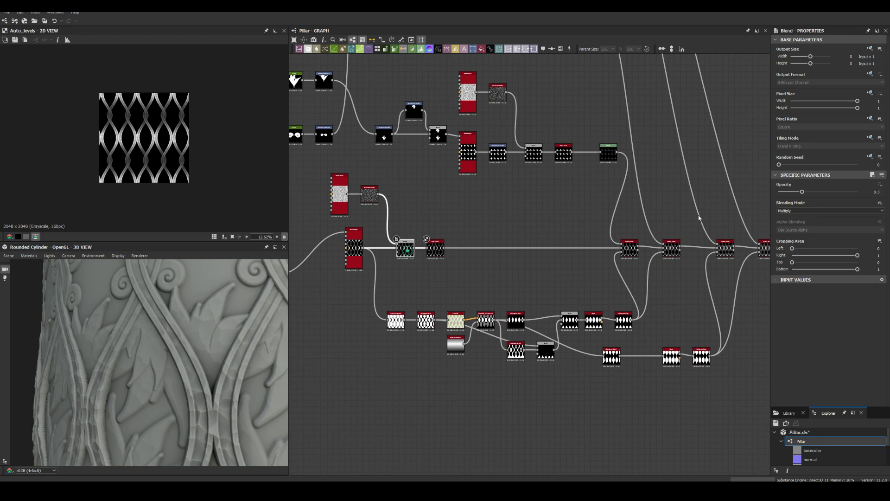
pyautogui.scroll(3, 229, 357)
pyautogui.click(790, 192)
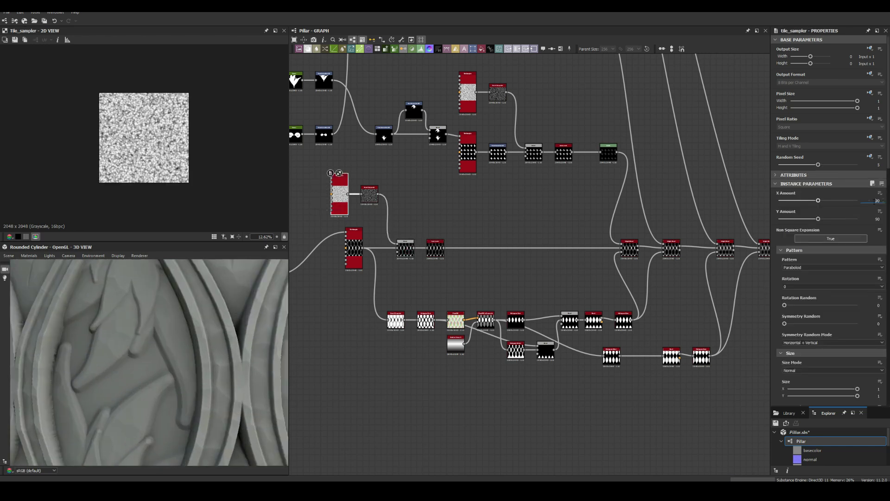
pyautogui.scroll(-5, 149, 362)
pyautogui.scroll(-2, 379, 272)
pyautogui.scroll(3, 510, 279)
# Step: Paste a copy of the dot-noise pair and route it into a new Levels node
pyautogui.hotkey('ctrl', 'v')
pyautogui.click(644, 223)
pyautogui.scroll(3, 639, 346)
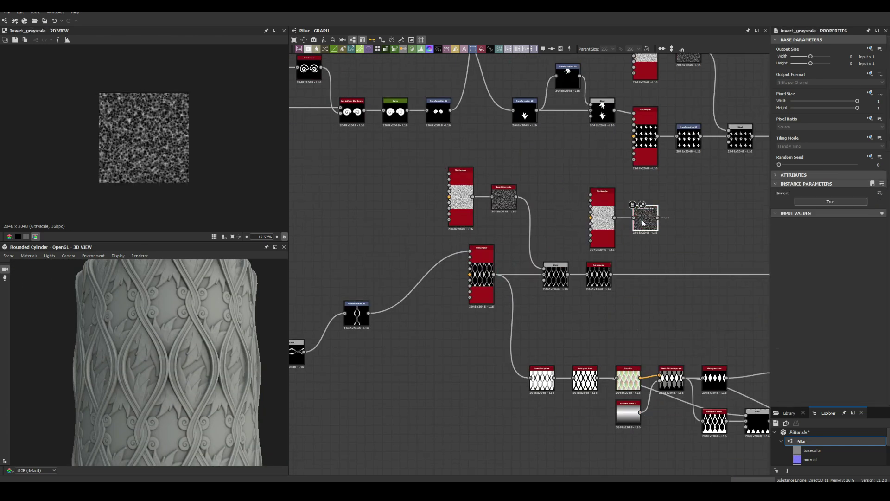
pyautogui.moveTo(635, 223); pyautogui.dragTo(631, 307)
pyautogui.press('space')
pyautogui.click(510, 325)
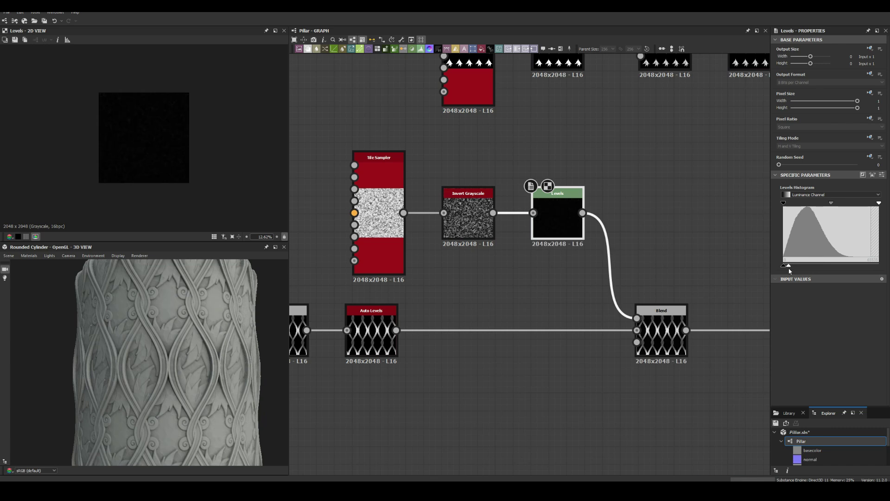
# Step: Duplicate the rope lattice Tile Sampler and feed the inverted noise into its mask input
pyautogui.scroll(-5, 174, 331)
pyautogui.scroll(-5, 505, 217)
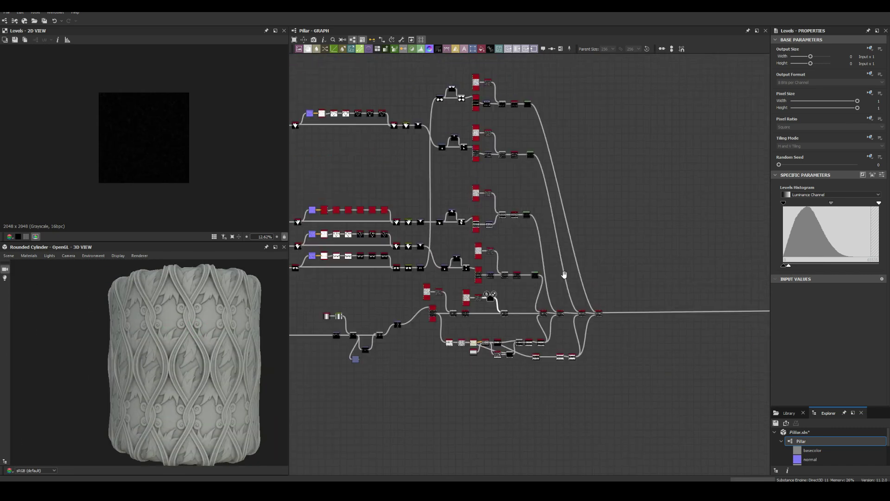
pyautogui.scroll(2, 505, 217)
pyautogui.scroll(1, 496, 216)
pyautogui.scroll(2, 483, 213)
pyautogui.scroll(2, 471, 211)
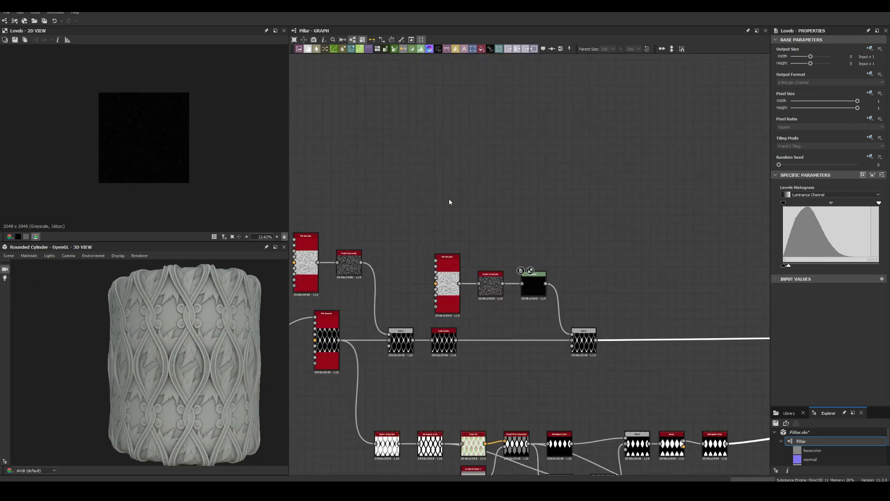
pyautogui.click(448, 284)
pyautogui.hotkey('ctrl', 'c')
pyautogui.hotkey('ctrl', 'v')
pyautogui.moveTo(537, 192); pyautogui.dragTo(649, 190)
# Step: Route the inverted noise into Auto Levels and raise the ornament Tile Sampler scale slightly
pyautogui.scroll(3, 691, 208)
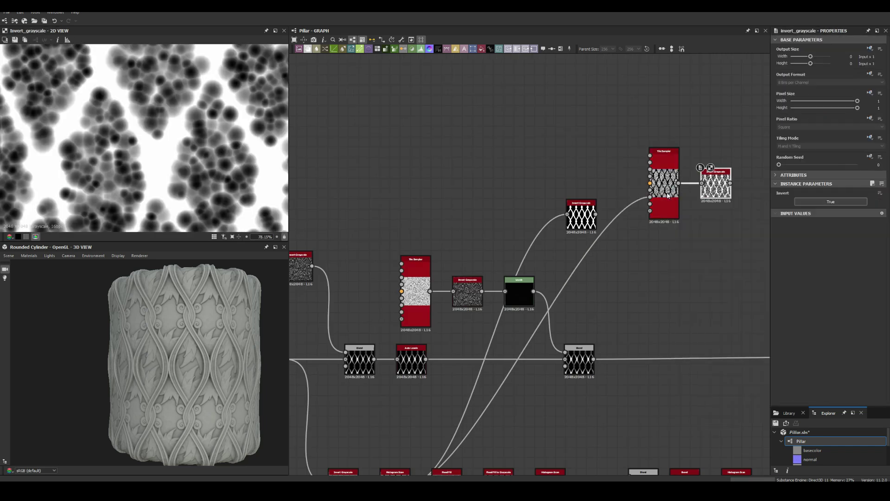
pyautogui.moveTo(667, 196); pyautogui.dragTo(568, 202, button='middle')
pyautogui.click(683, 364)
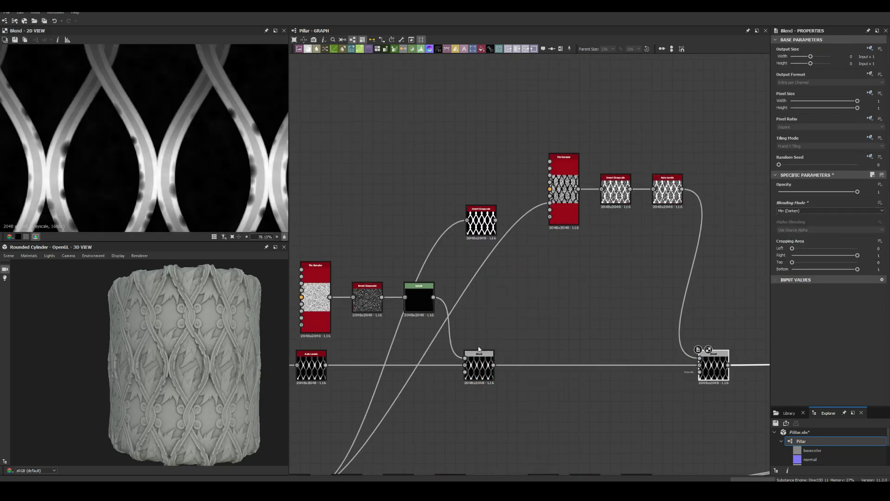
pyautogui.moveTo(802, 316); pyautogui.dragTo(802, 315)
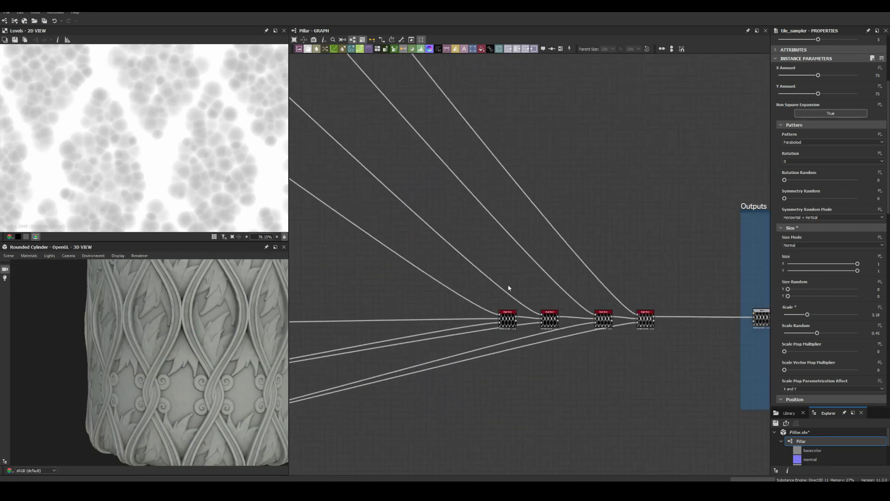
pyautogui.moveTo(508, 288); pyautogui.dragTo(503, 251, button='middle')
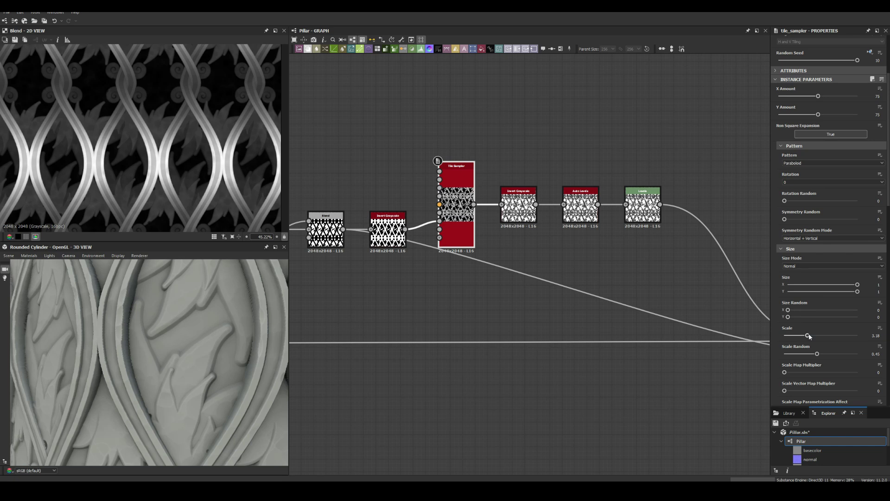
# Step: Add a Blend node on the lower Tile Sampler's output after nudging its scale up
pyautogui.moveTo(841, 336); pyautogui.dragTo(842, 335)
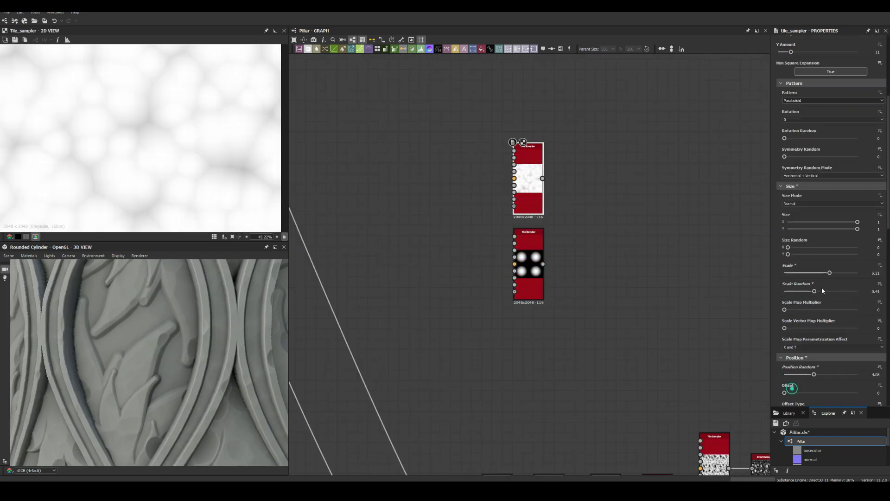
pyautogui.moveTo(543, 264); pyautogui.dragTo(563, 258)
pyautogui.click(568, 269)
pyautogui.moveTo(858, 191); pyautogui.dragTo(810, 193)
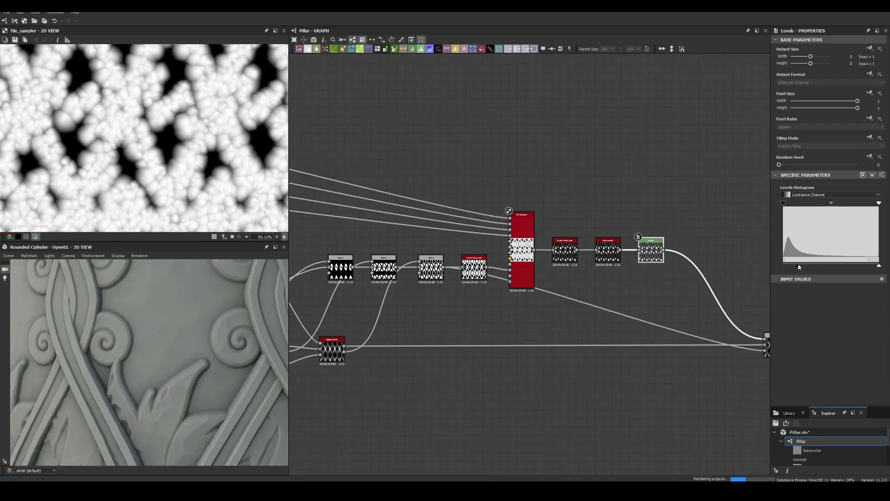
pyautogui.moveTo(603, 464); pyautogui.dragTo(350, 330, button='middle')
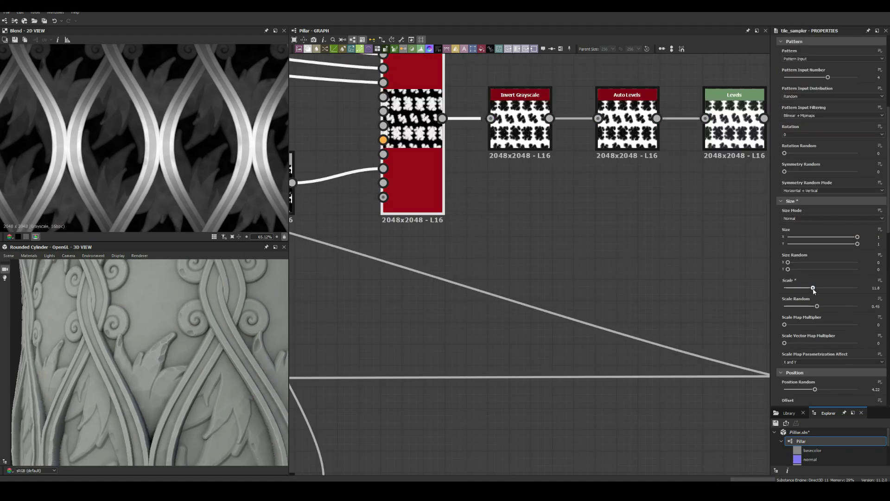
# Step: Enlarge the scattered leaf shapes and fine-tune their spread settings
pyautogui.moveTo(814, 289); pyautogui.dragTo(819, 288)
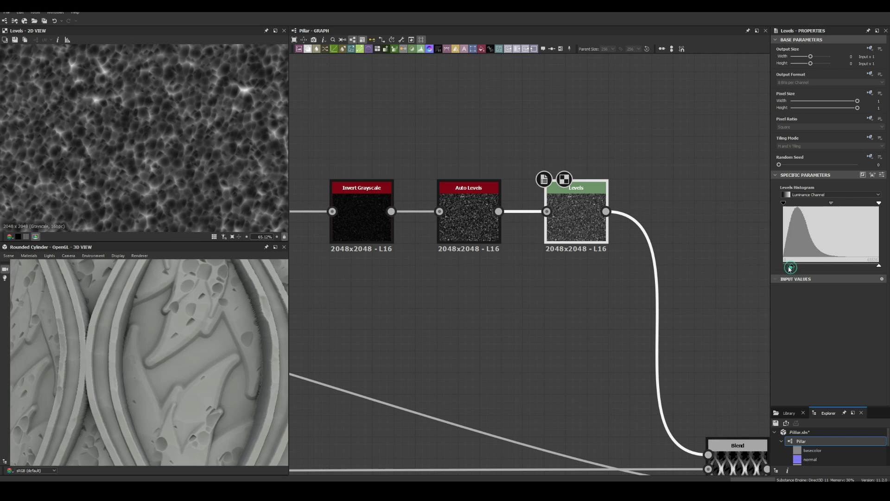
pyautogui.scroll(3, 789, 315)
pyautogui.moveTo(785, 307); pyautogui.dragTo(787, 308)
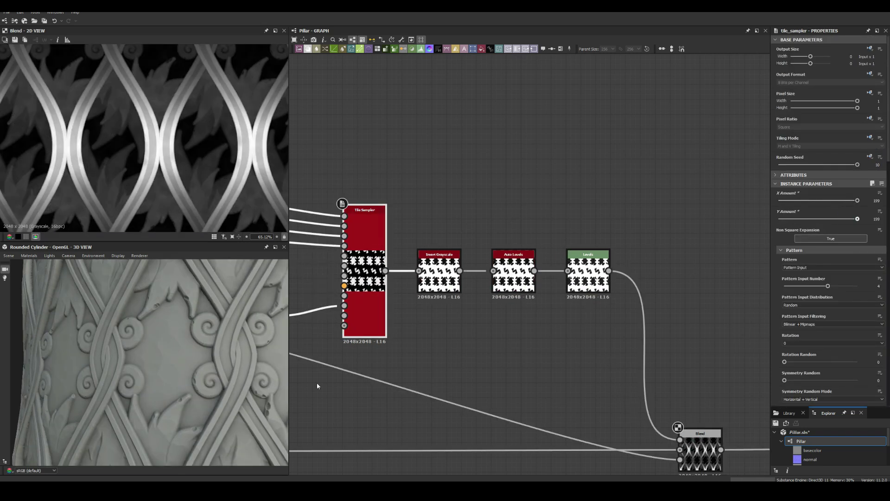
pyautogui.scroll(-4, 808, 345)
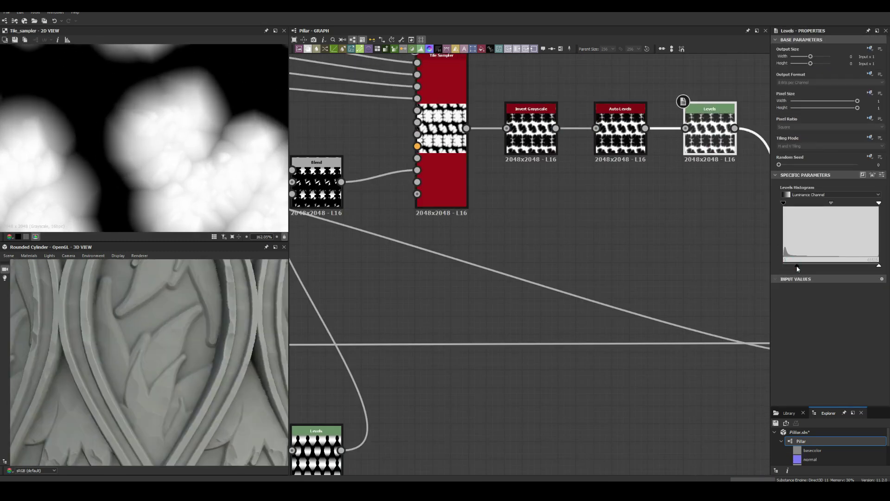
pyautogui.scroll(3, 444, 227)
pyautogui.scroll(3, 472, 263)
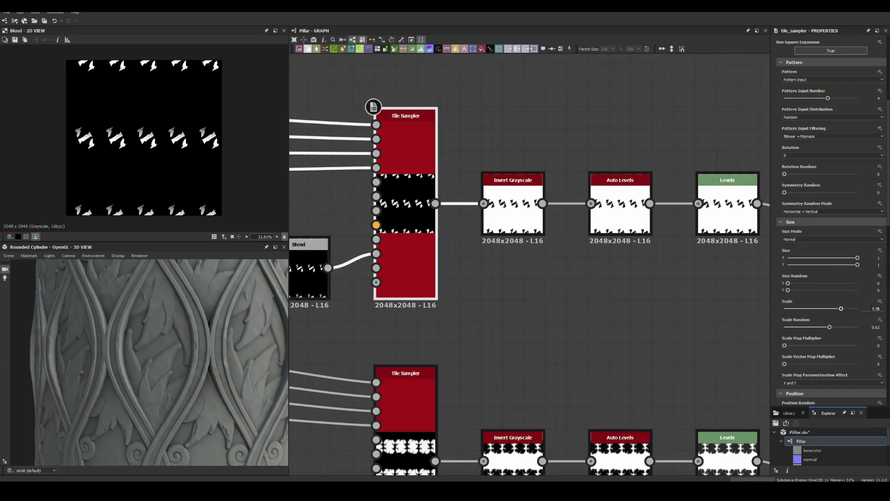
pyautogui.scroll(5, 153, 135)
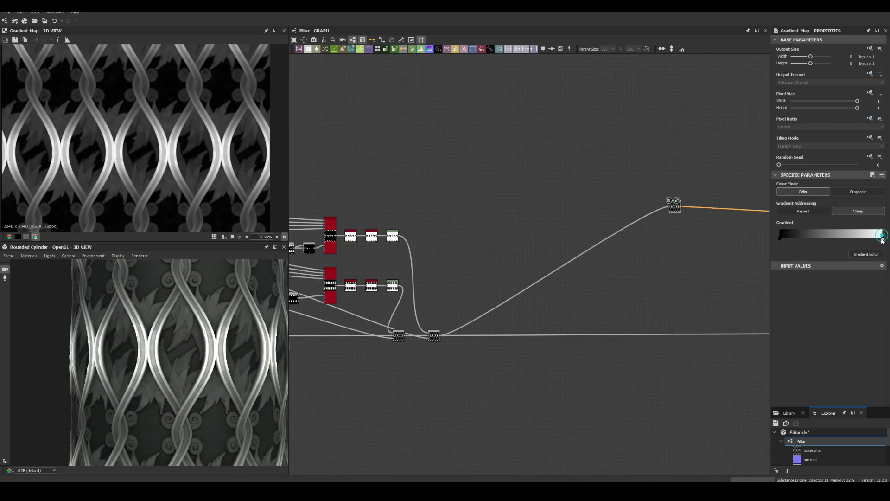
# Step: Make a Gradient Map key brown #58351a at 0.671, with occlusion radius 0.23
pyautogui.doubleClick(883, 236)
pyautogui.moveTo(302, 139); pyautogui.dragTo(300, 151)
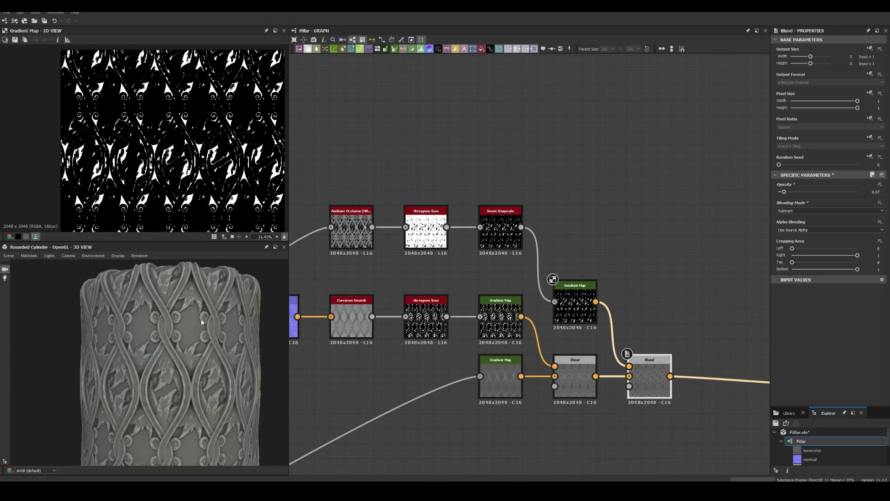
pyautogui.moveTo(799, 240); pyautogui.dragTo(797, 240)
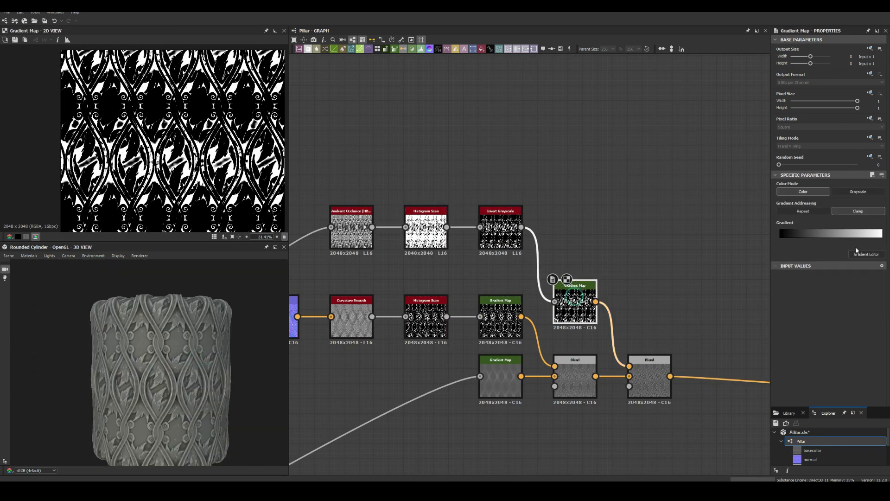
pyautogui.click(364, 173)
pyautogui.click(342, 150)
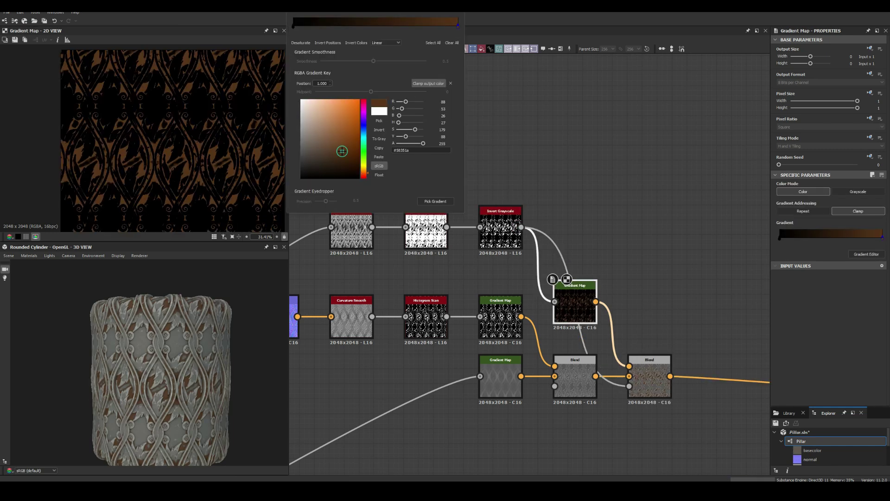
pyautogui.moveTo(457, 25); pyautogui.dragTo(398, 31)
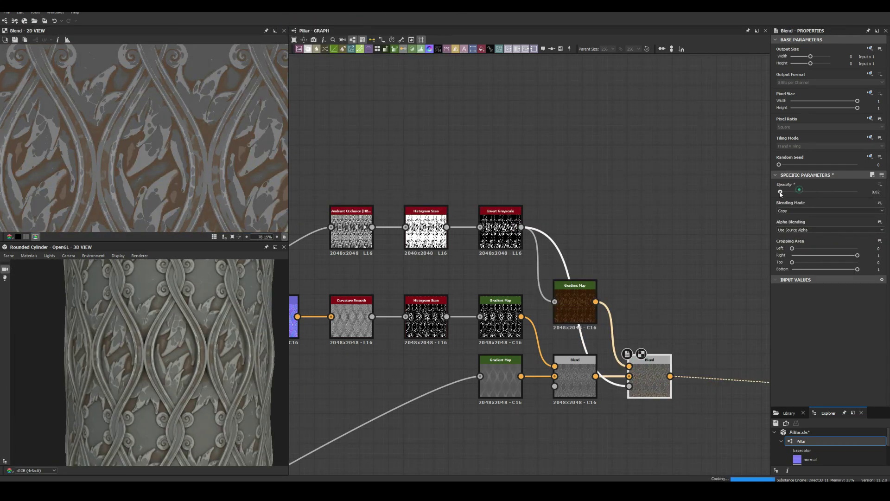
# Step: Set position 0.33, Histogram Scan position 0.67, and Blend opacity 0.14 in Subtract mode
pyautogui.scroll(5, 81, 349)
pyautogui.scroll(-5, 414, 251)
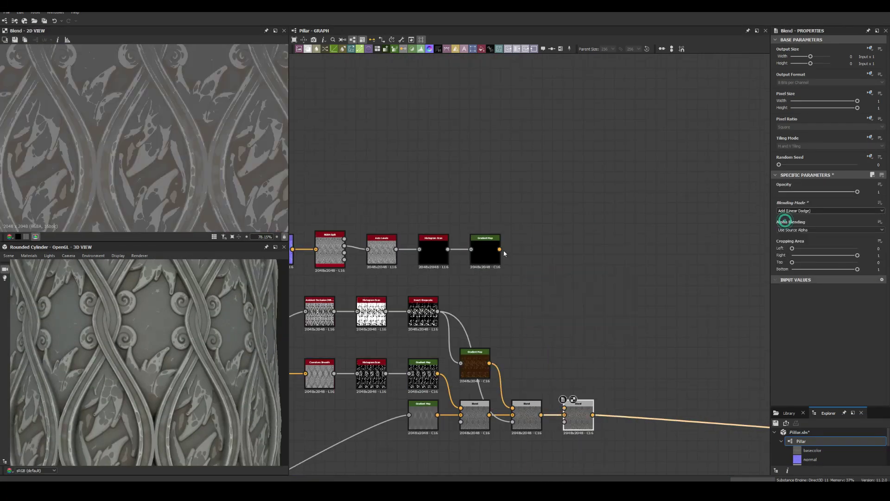
pyautogui.scroll(4, 394, 245)
pyautogui.moveTo(803, 205); pyautogui.dragTo(790, 193)
pyautogui.scroll(-3, 540, 285)
pyautogui.moveTo(637, 384); pyautogui.dragTo(582, 320, button='middle')
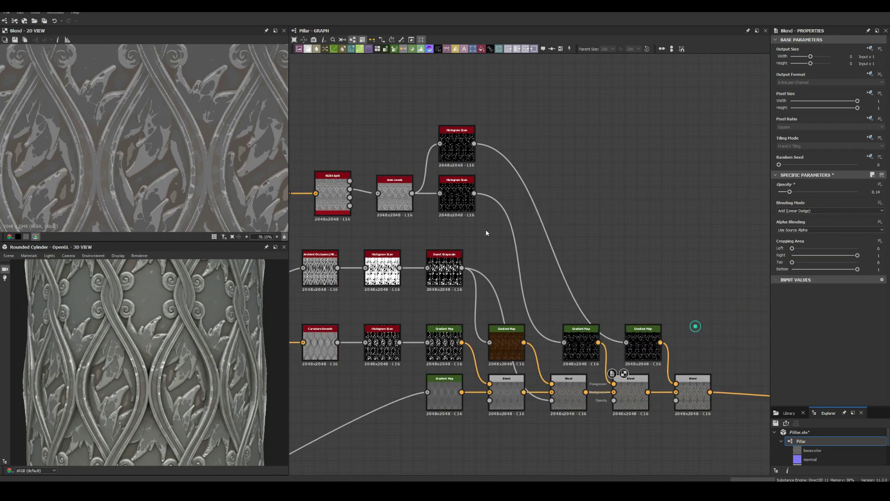
pyautogui.moveTo(819, 200); pyautogui.dragTo(831, 200)
pyautogui.click(784, 226)
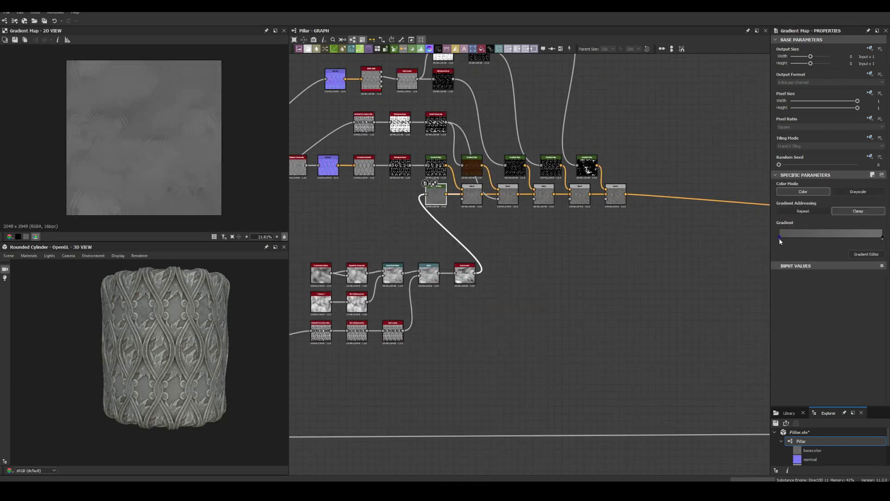
# Step: Move the noise colour gradient key to 0.422 for more contrast, then frame the bottom noise nodes
pyautogui.click(781, 241)
pyautogui.moveTo(294, 25); pyautogui.dragTo(364, 33)
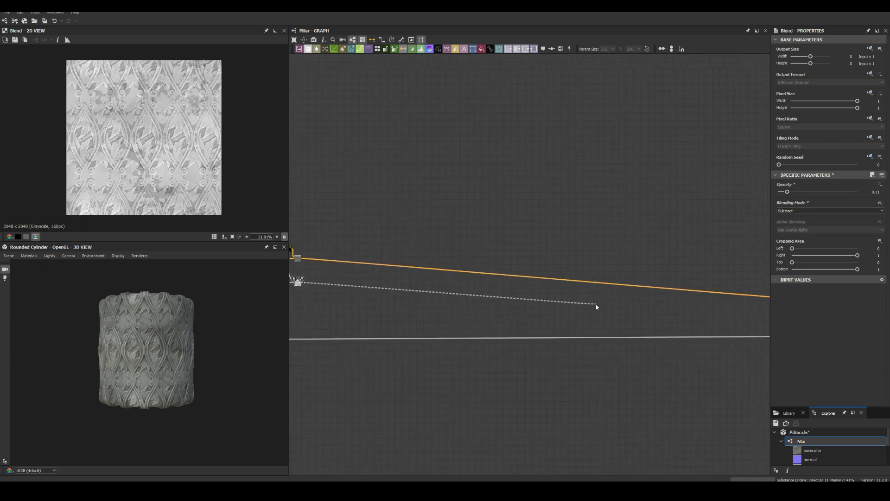
pyautogui.press('Return')
pyautogui.doubleClick(803, 73)
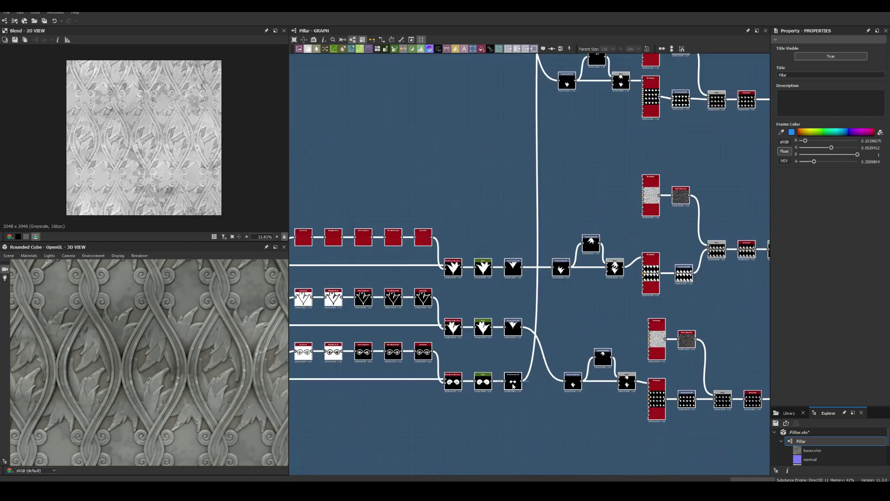
pyautogui.doubleClick(517, 385)
pyautogui.click(829, 254)
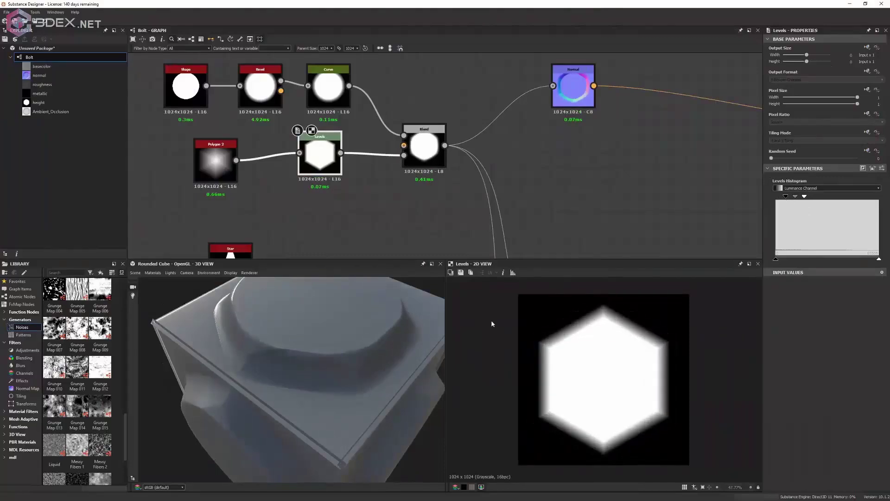
pyautogui.moveTo(795, 196); pyautogui.dragTo(800, 198)
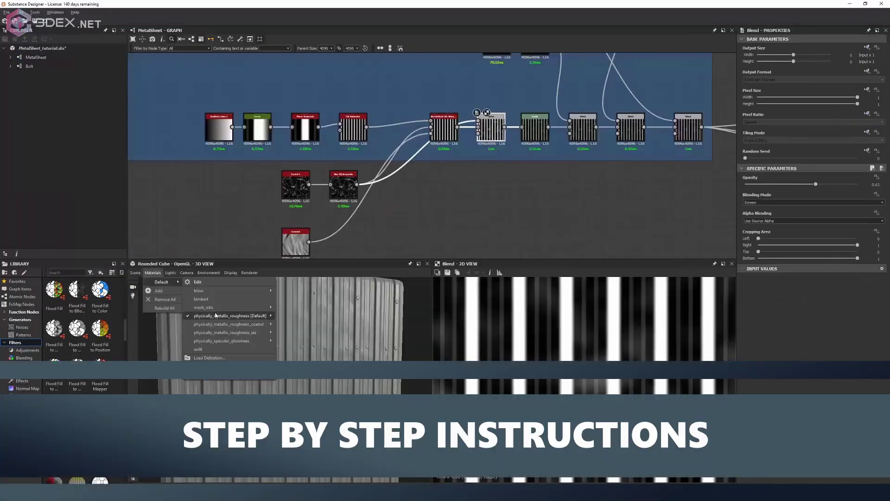
pyautogui.click(216, 316)
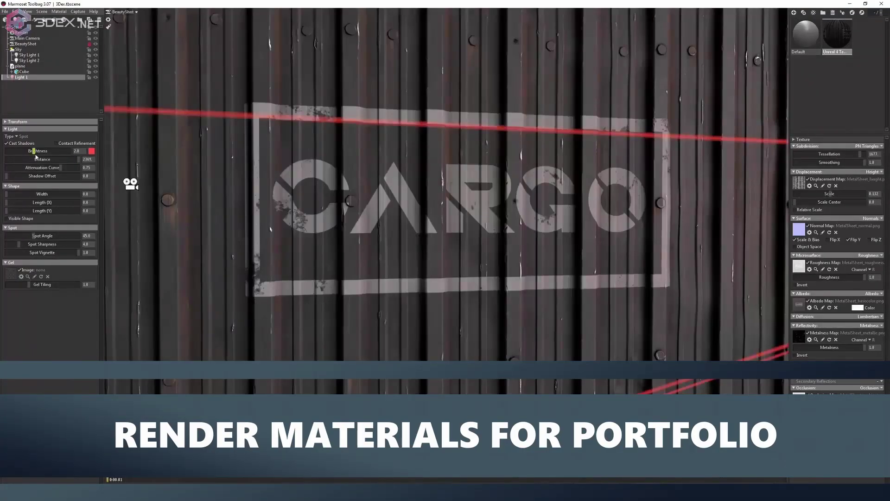
pyautogui.moveTo(35, 156); pyautogui.dragTo(39, 158)
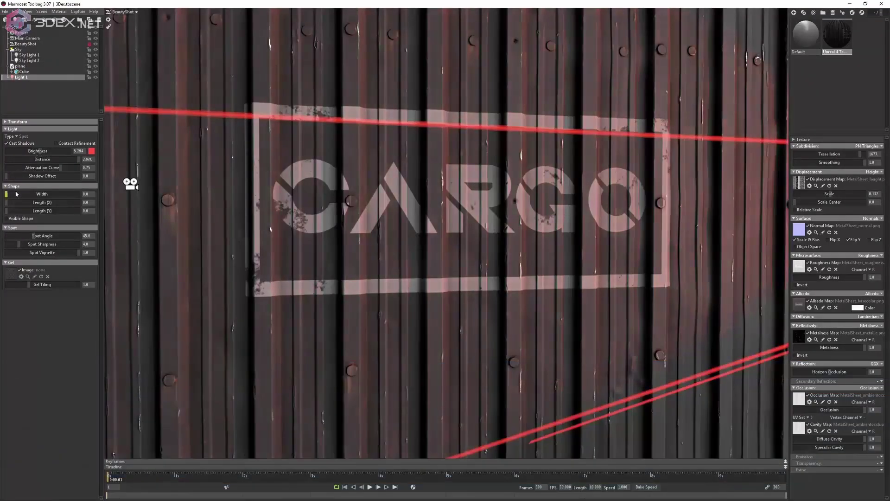